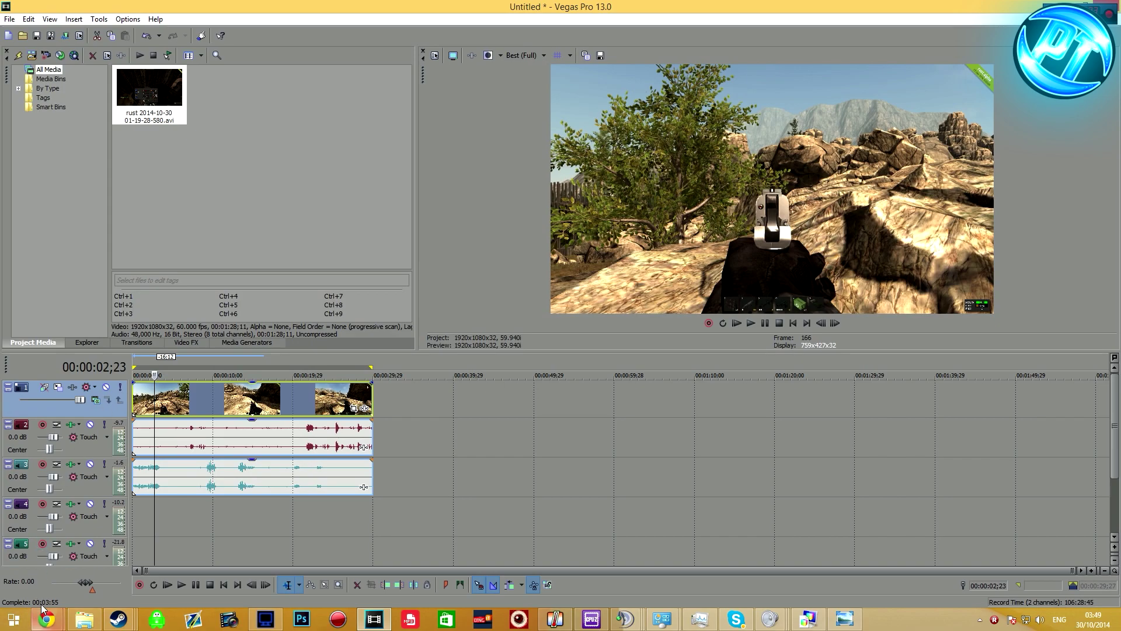
# - Switch from Vegas Pro to the browser window showing the finished 6otest YouTube upload
pyautogui.moveTo(47, 617)
pyautogui.click(93, 554)
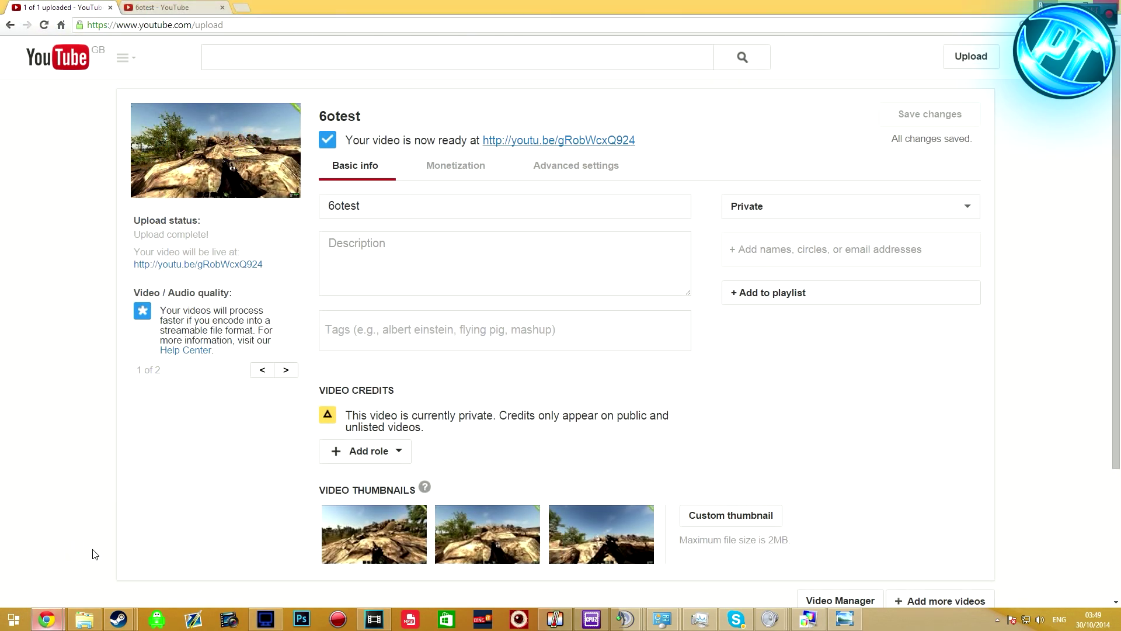
# - Open the 6otest watch page and confirm 2160p 4K is among the quality options
pyautogui.click(150, 6)
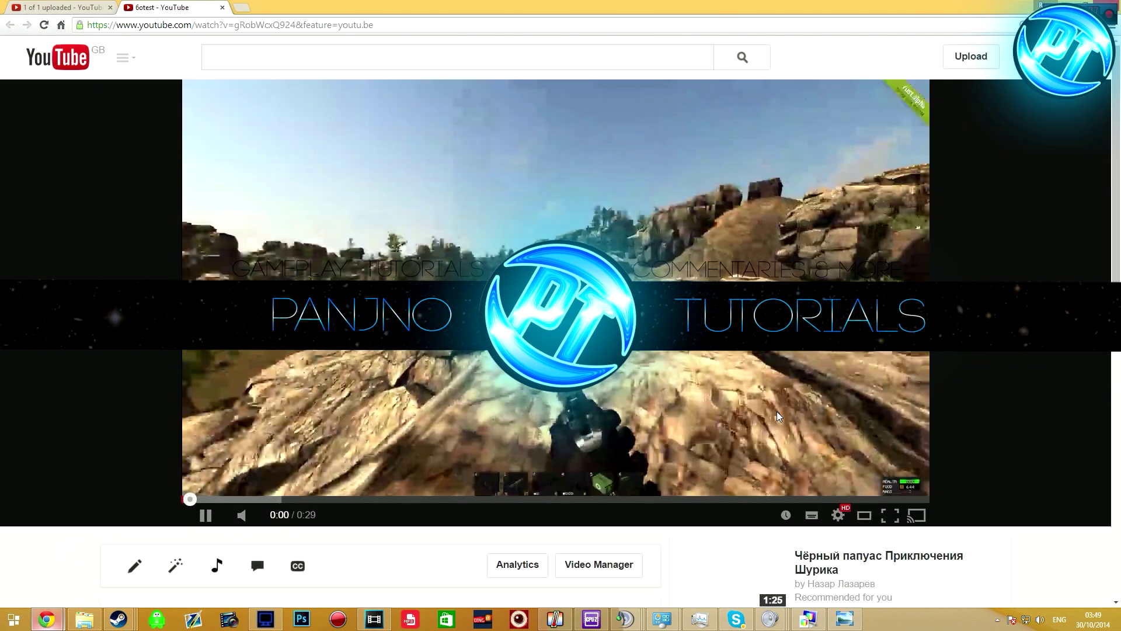
pyautogui.click(838, 515)
pyautogui.click(778, 473)
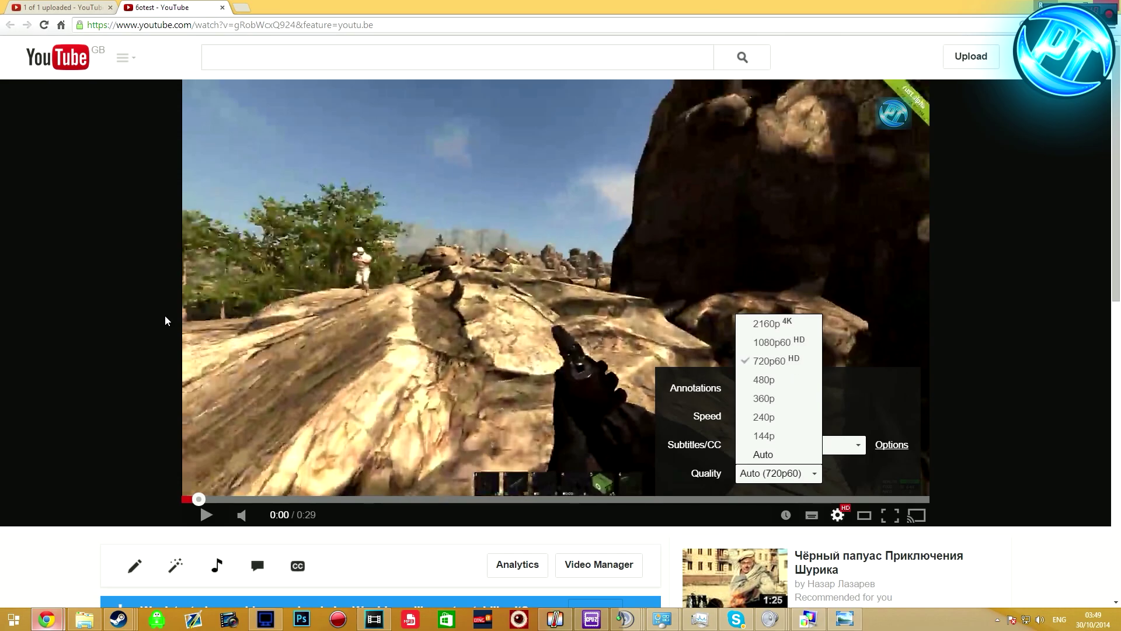
pyautogui.click(309, 433)
# - Play and pause the video briefly, then return to Vegas Pro and the Dxtory recorder
pyautogui.click(262, 413)
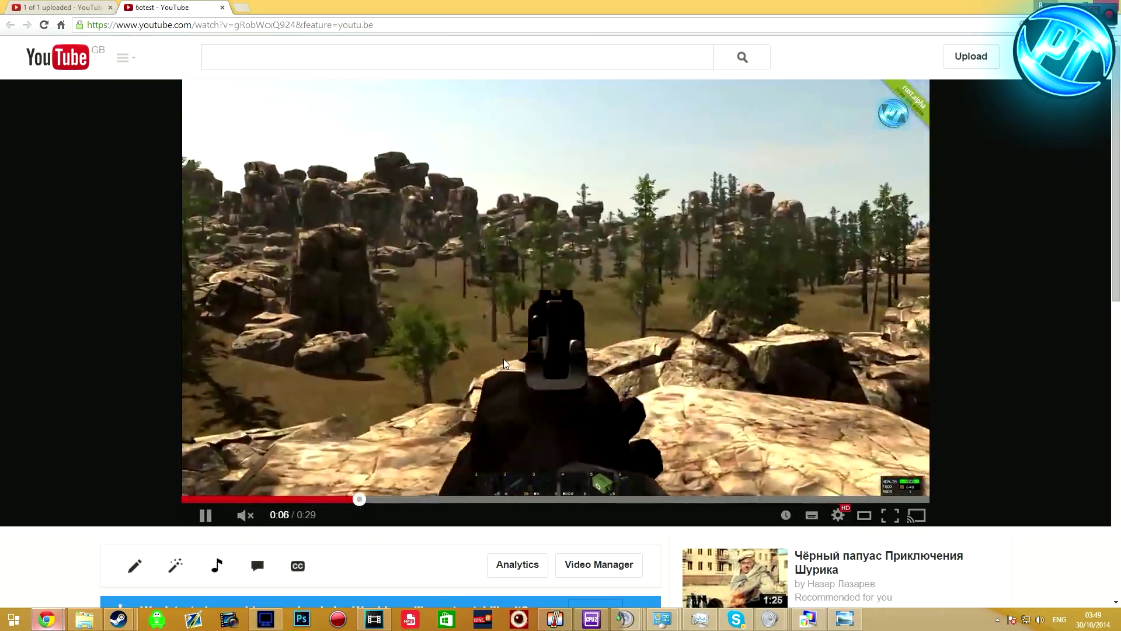
pyautogui.click(506, 349)
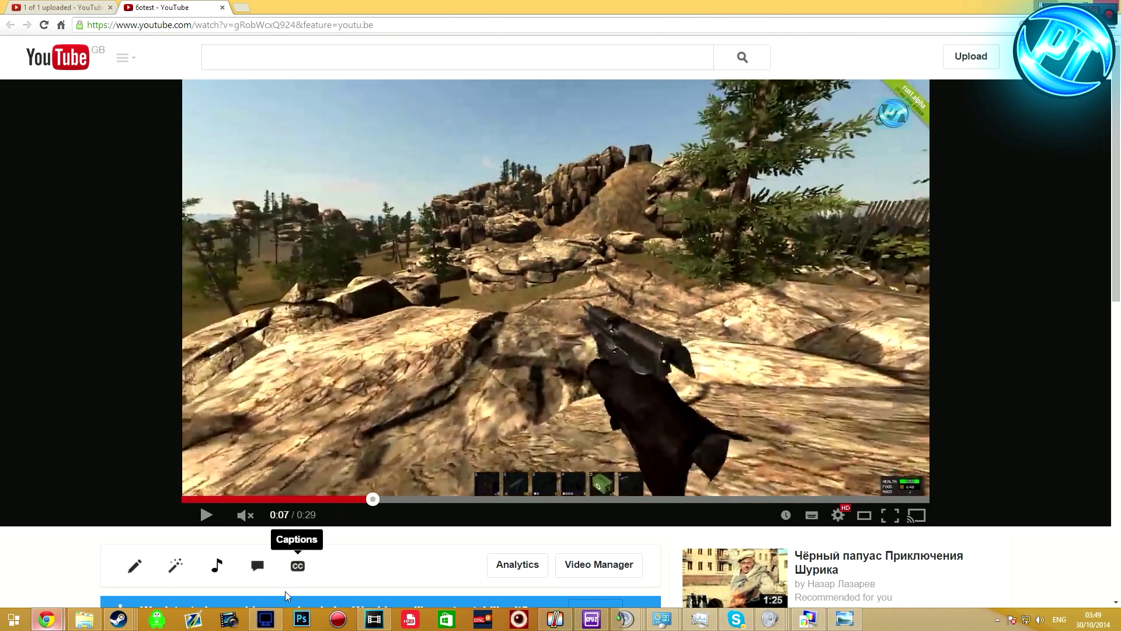
pyautogui.click(374, 619)
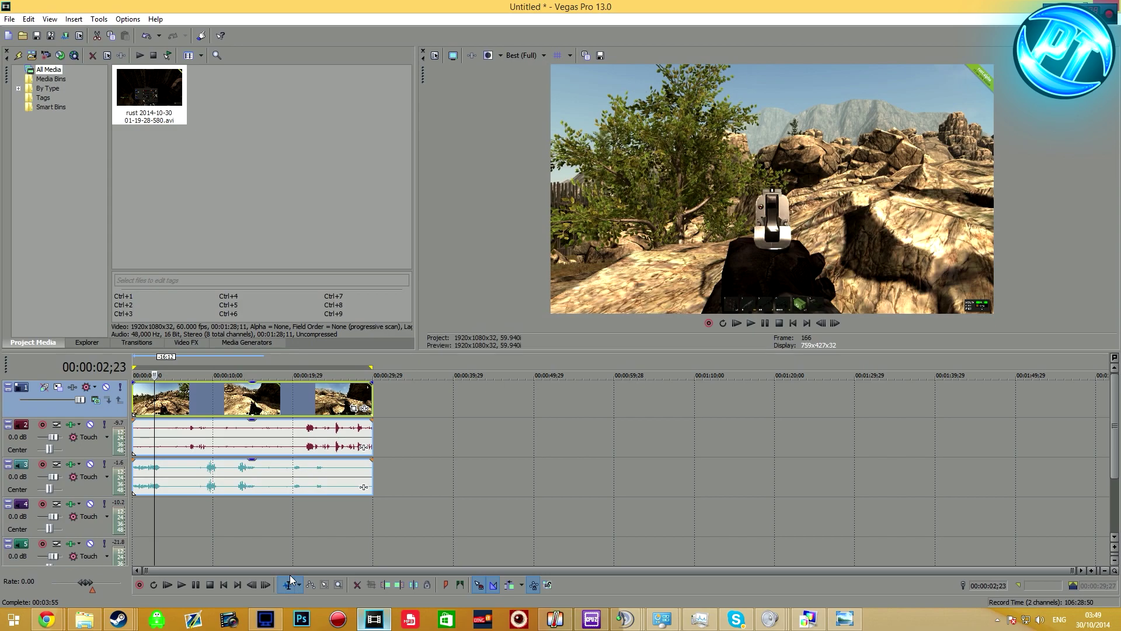
pyautogui.click(257, 620)
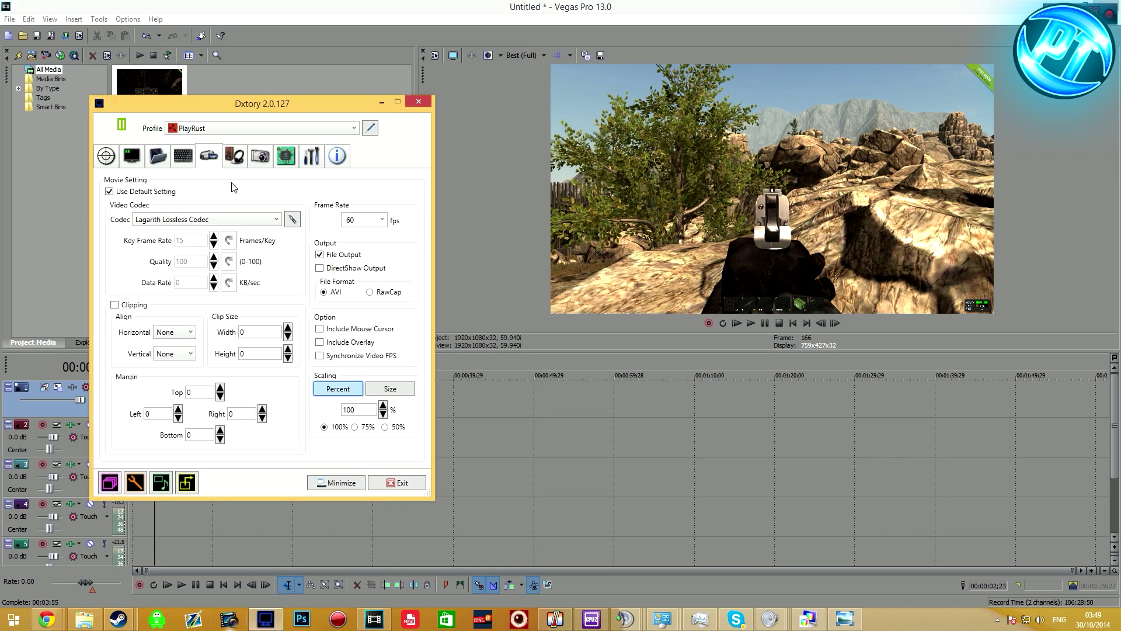
pyautogui.moveTo(242, 103); pyautogui.dragTo(478, 90)
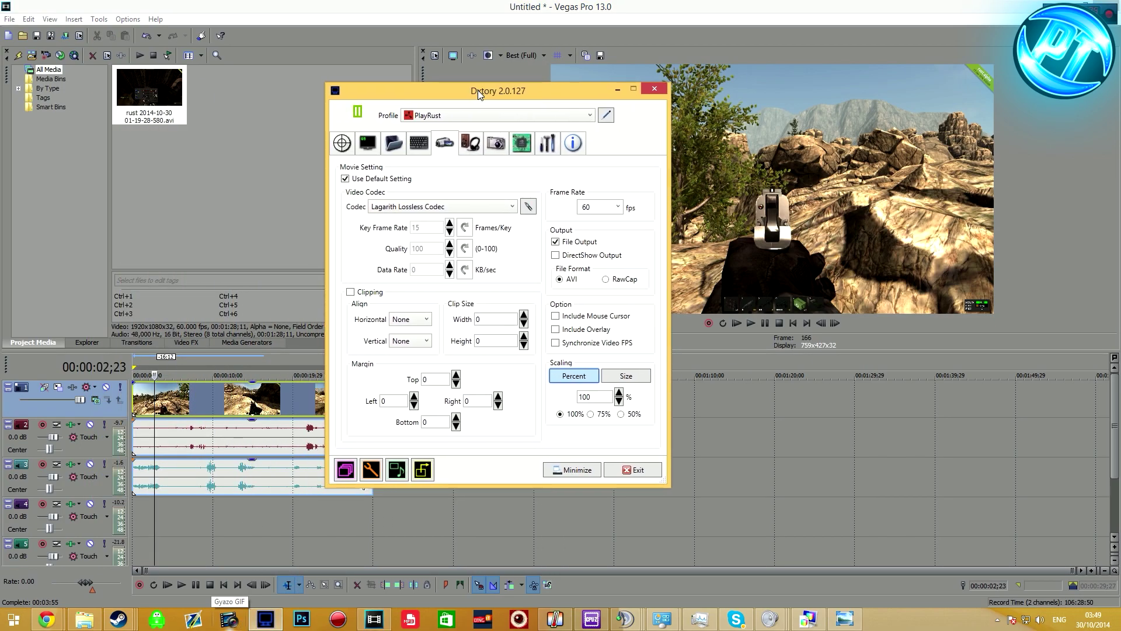
pyautogui.moveTo(478, 90); pyautogui.dragTo(598, 133)
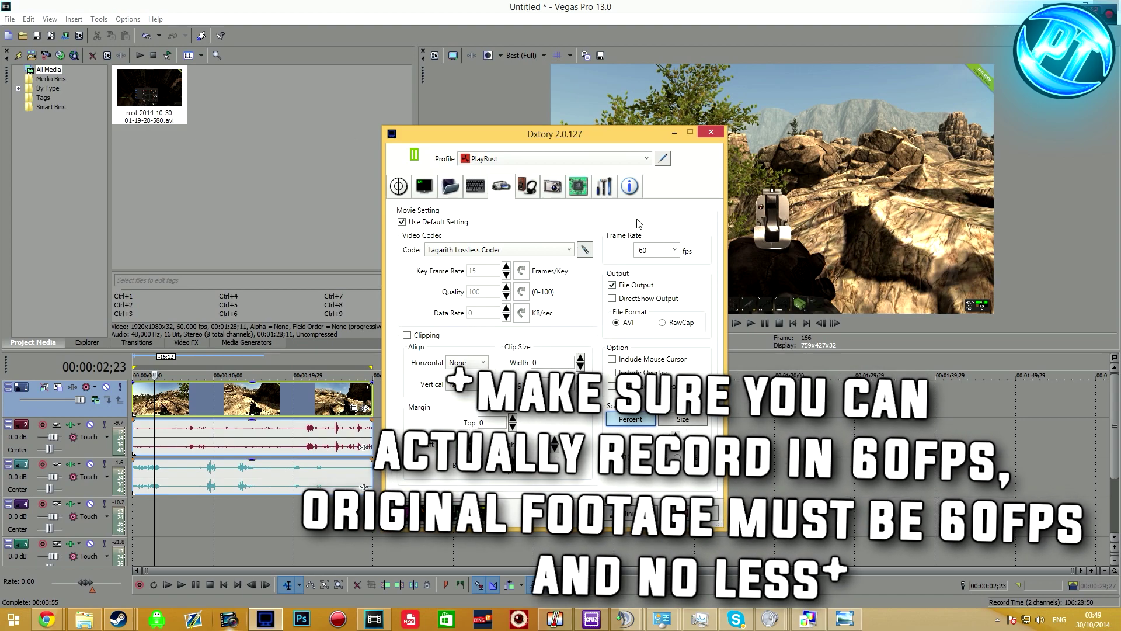
pyautogui.moveTo(598, 133); pyautogui.dragTo(512, 141)
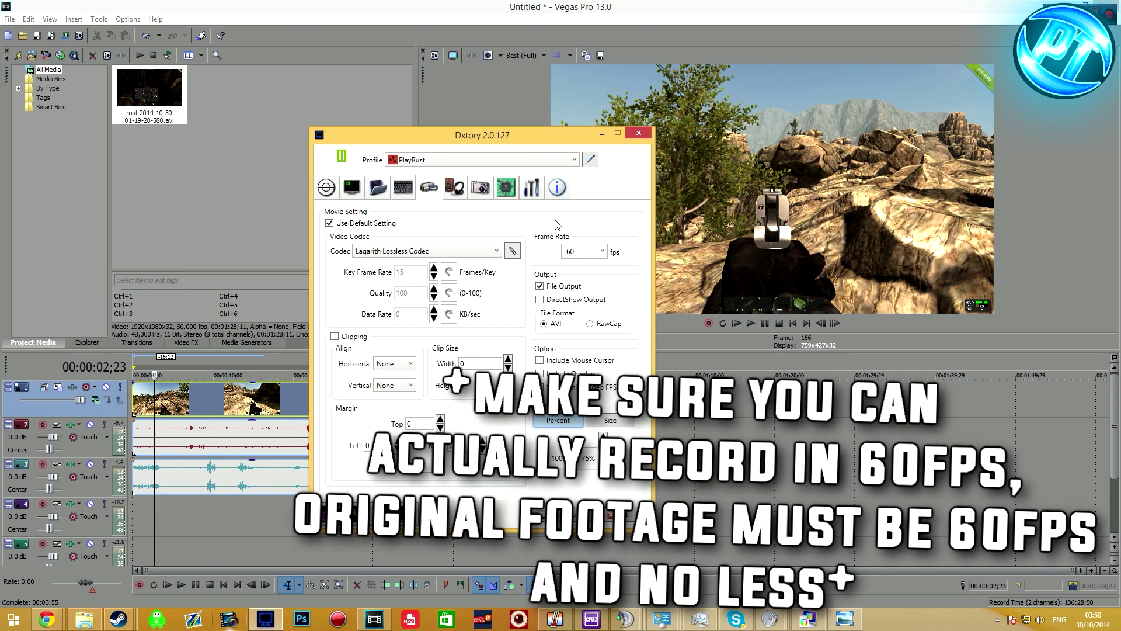
pyautogui.click(583, 252)
pyautogui.click(593, 248)
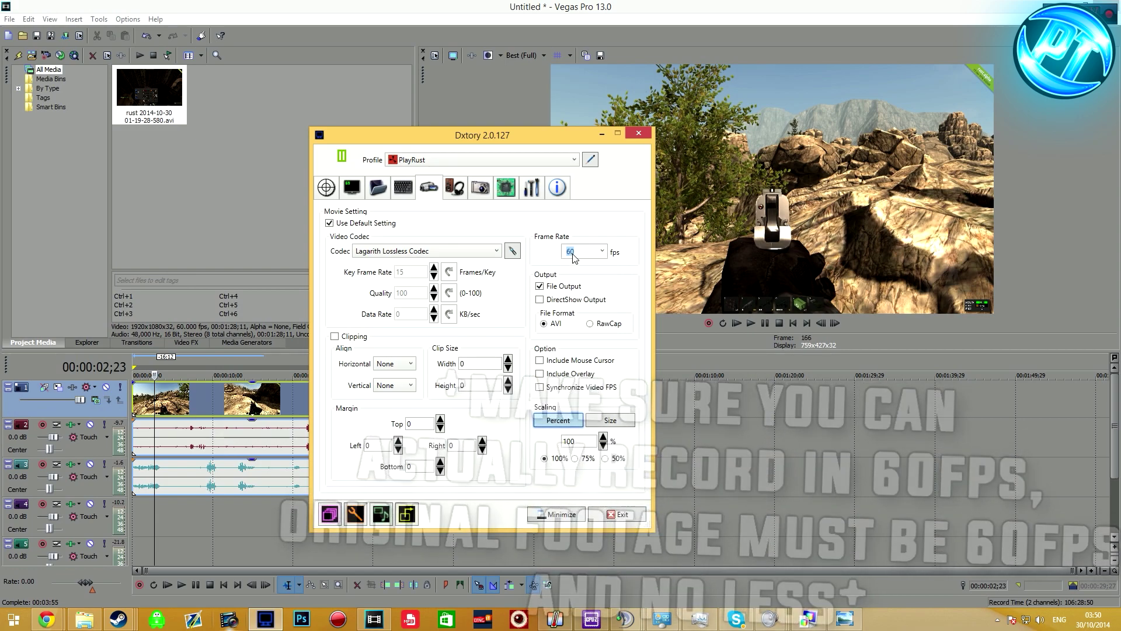
pyautogui.click(602, 133)
pyautogui.click(85, 619)
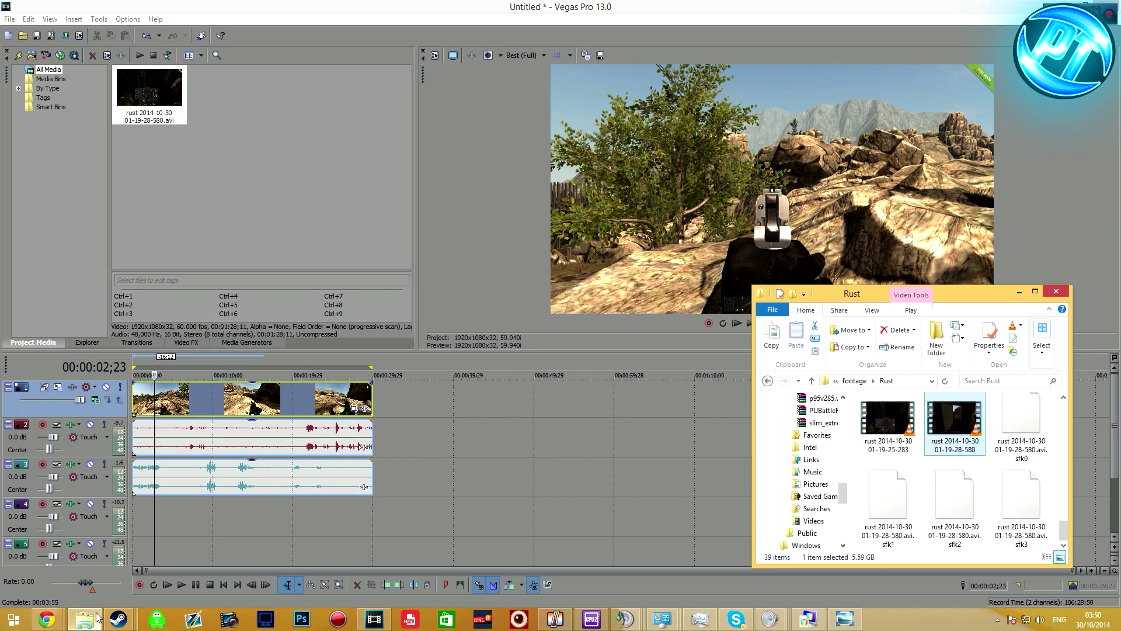
pyautogui.moveTo(909, 299); pyautogui.dragTo(499, 162)
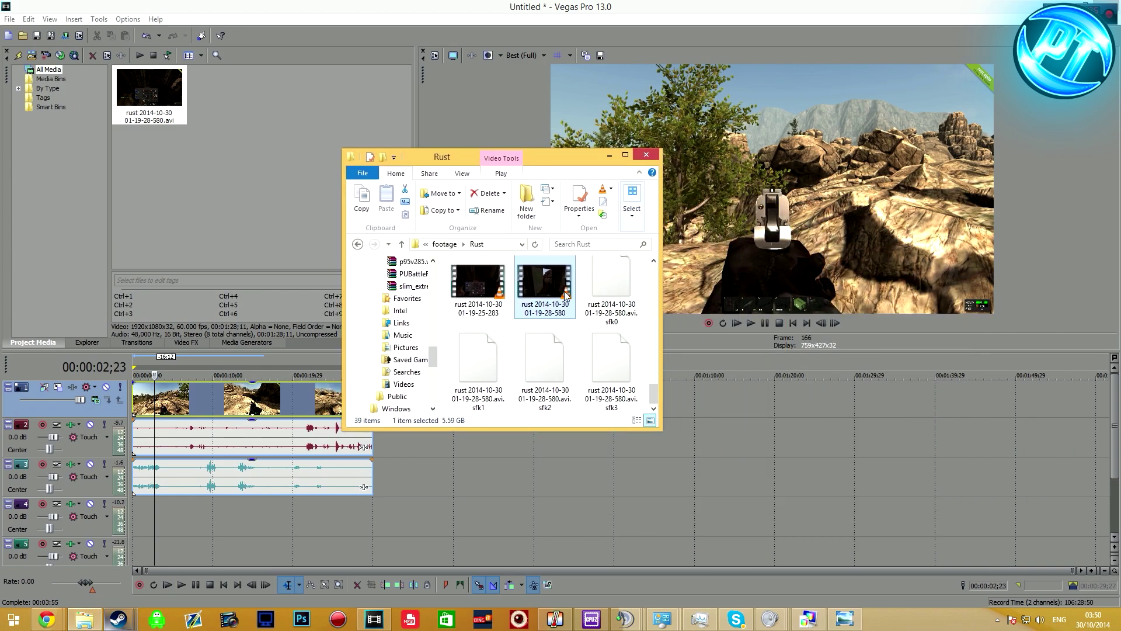
pyautogui.rightClick(555, 286)
pyautogui.click(584, 540)
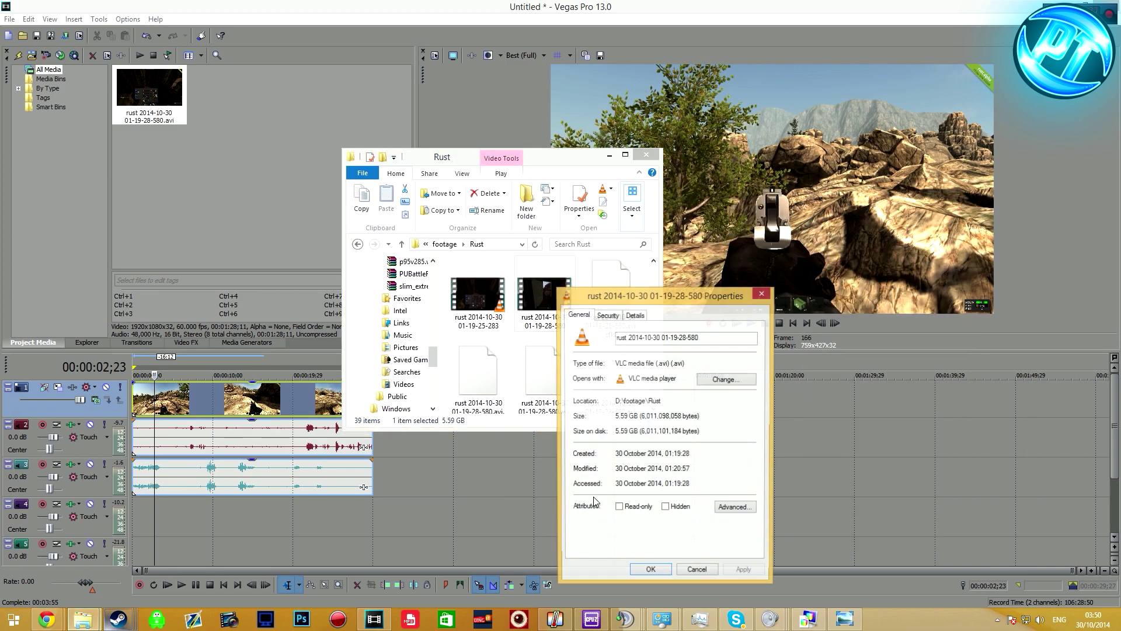
pyautogui.click(611, 315)
pyautogui.click(635, 315)
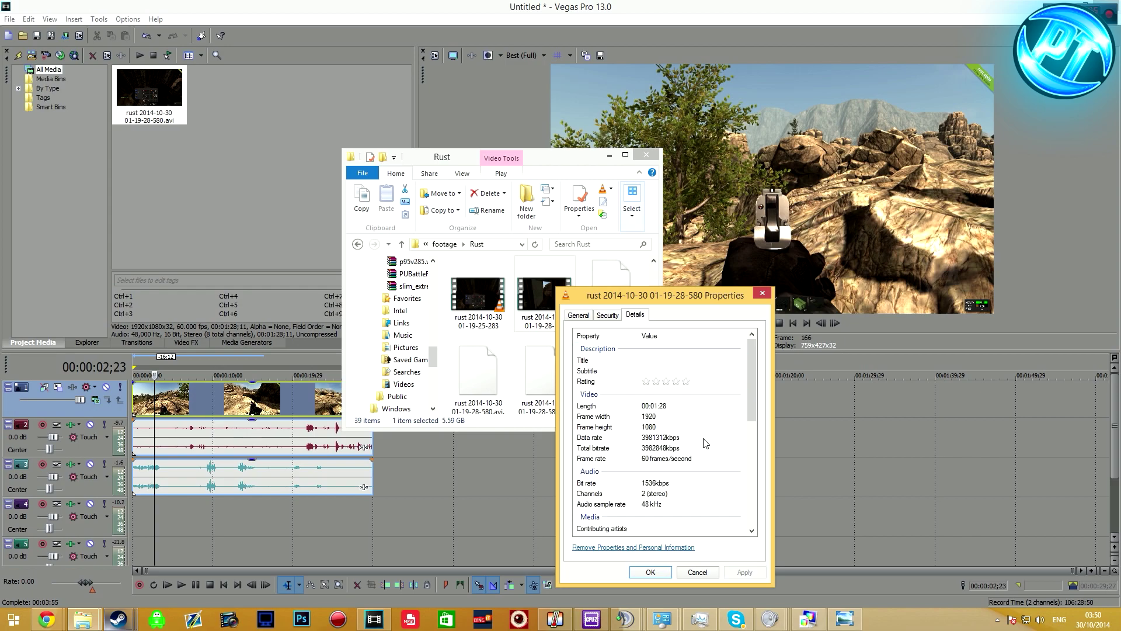
pyautogui.scroll(-1, 658, 438)
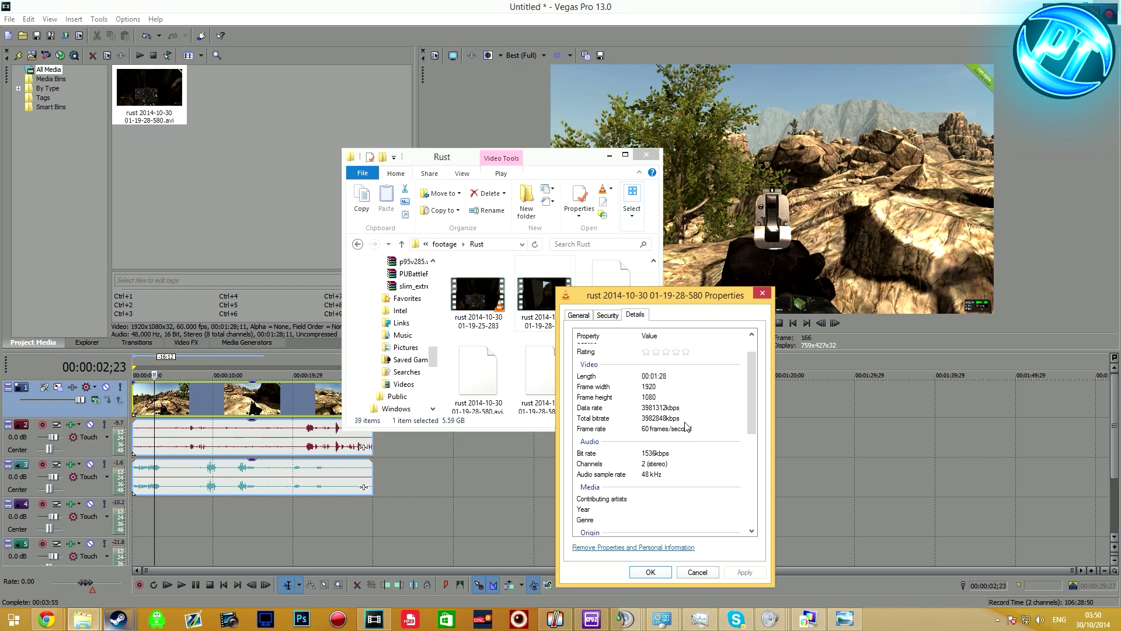
pyautogui.scroll(1, 702, 401)
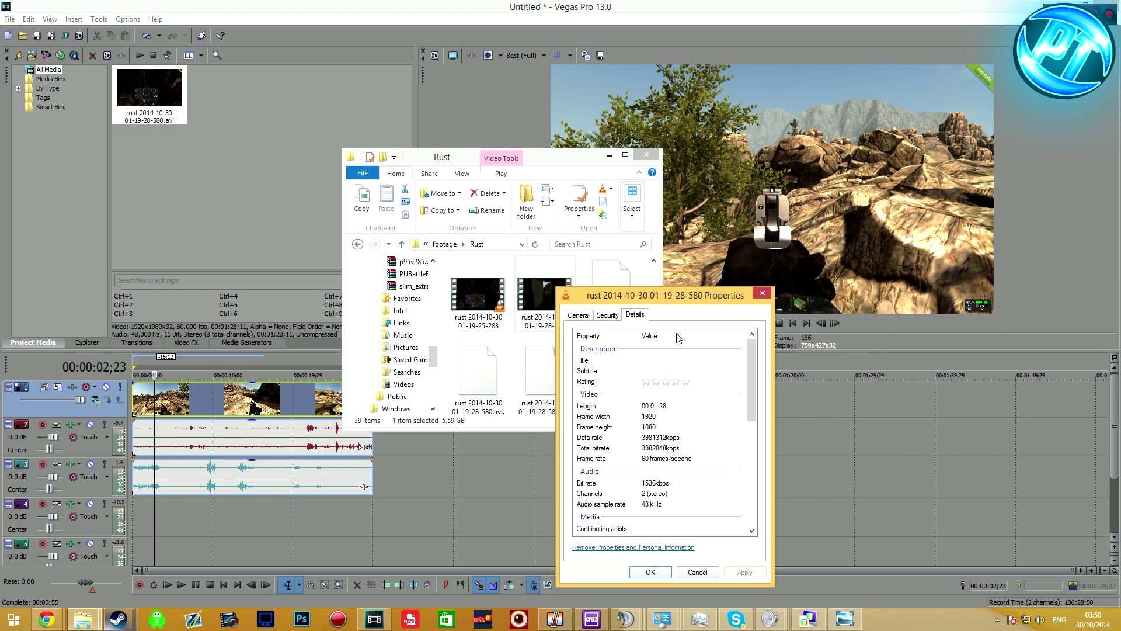
pyautogui.click(762, 293)
pyautogui.click(609, 154)
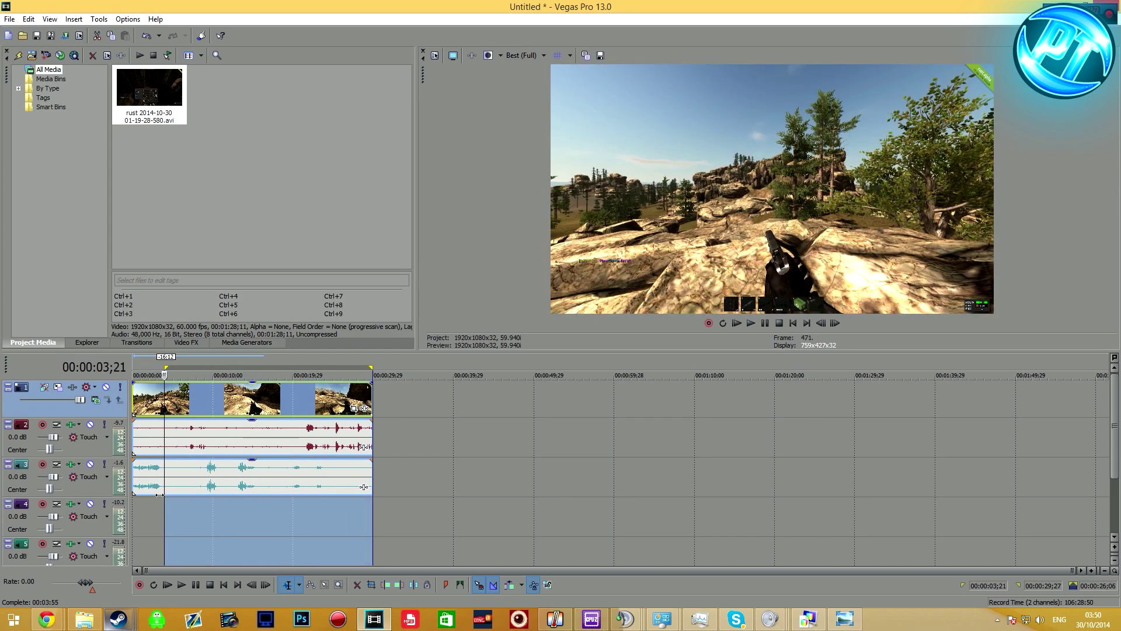
# - Set the loop region to the full gameplay event, 00:00:00;00 to 00:00:29;27
pyautogui.click(434, 507)
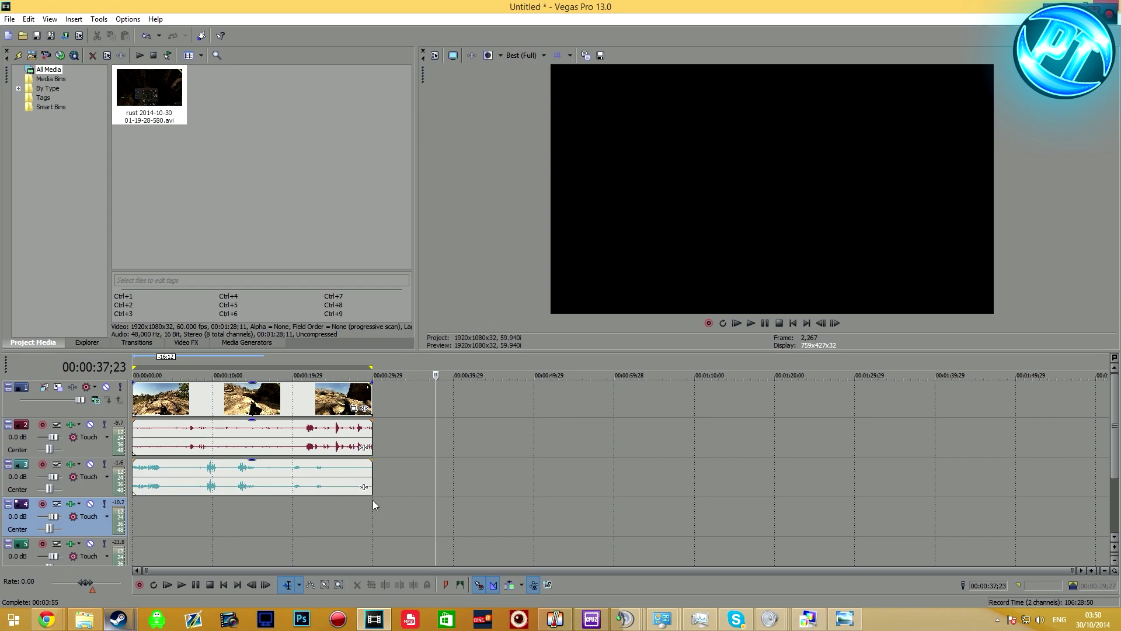
pyautogui.doubleClick(180, 387)
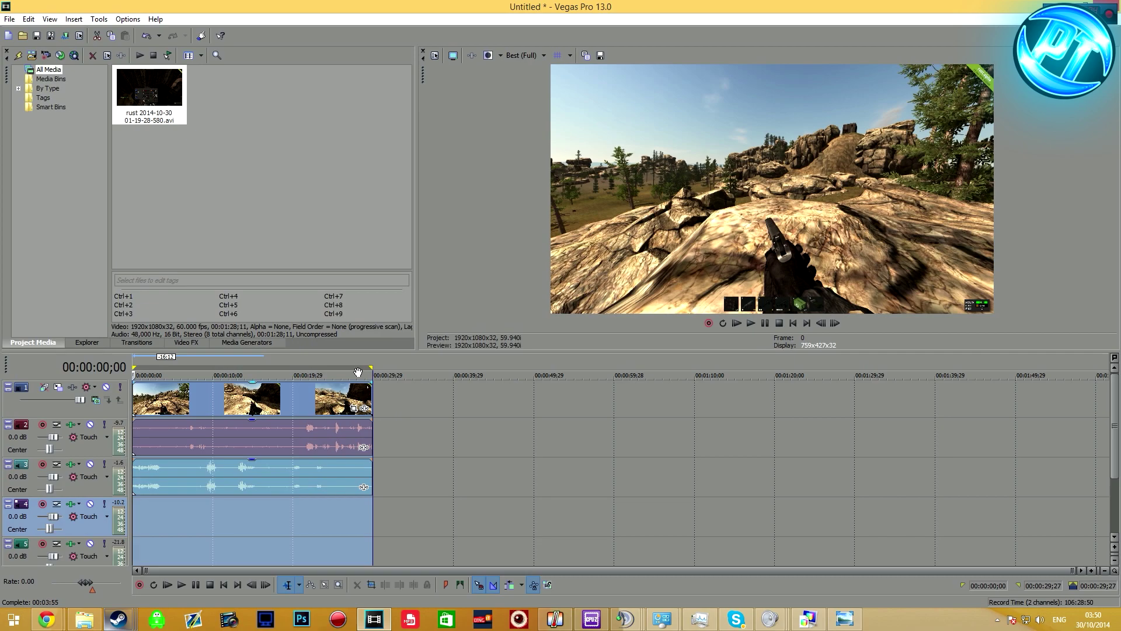
# - Bring up the Render As dialog, closing and reopening it once
pyautogui.click(65, 35)
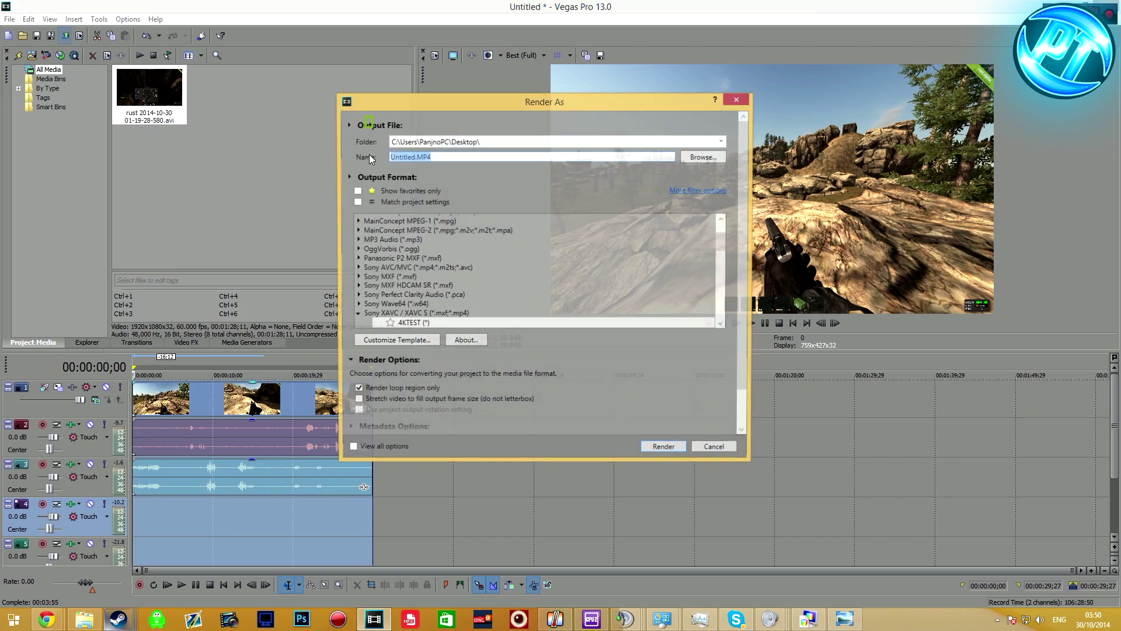
pyautogui.click(737, 100)
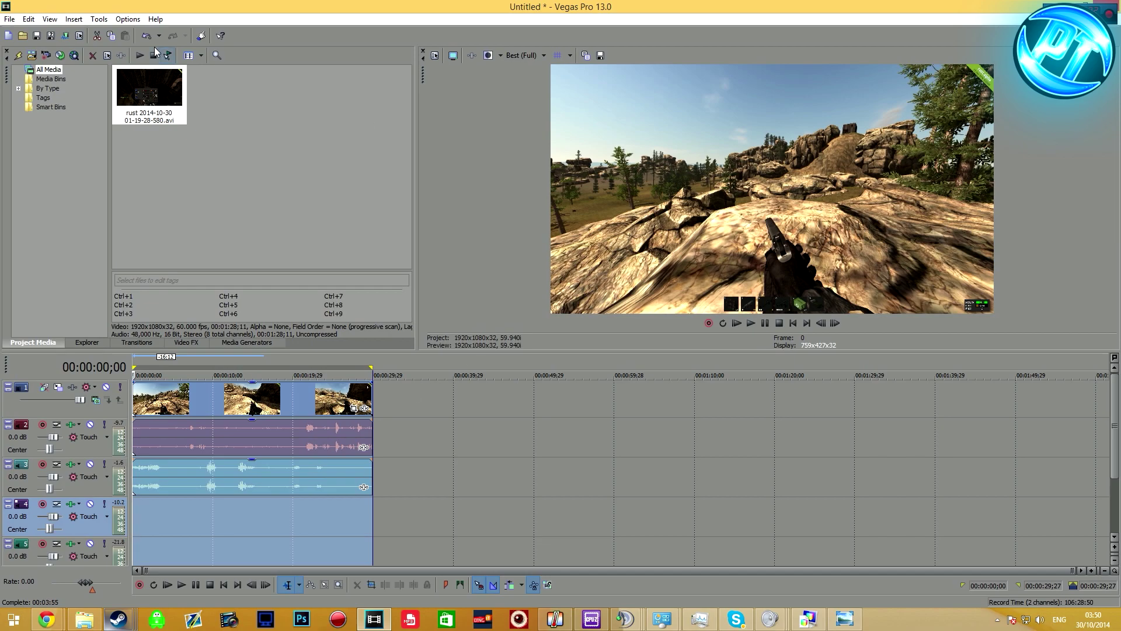
pyautogui.click(65, 36)
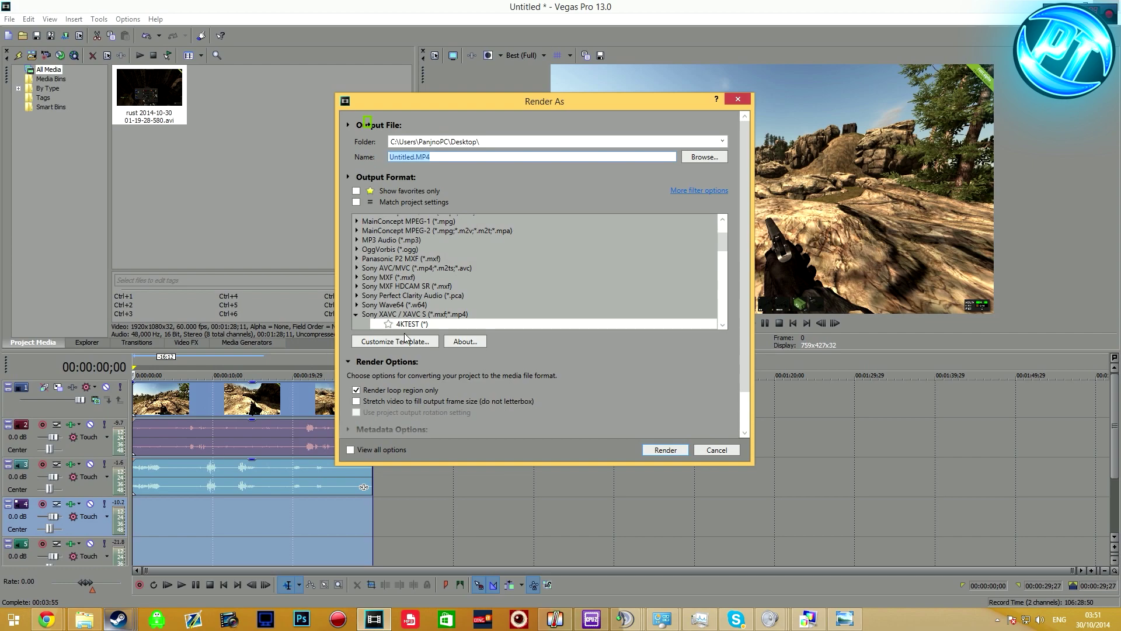
# - In the 4KTEST custom settings, keep frame rate 59.940p and frame size 3840x2160
pyautogui.click(420, 343)
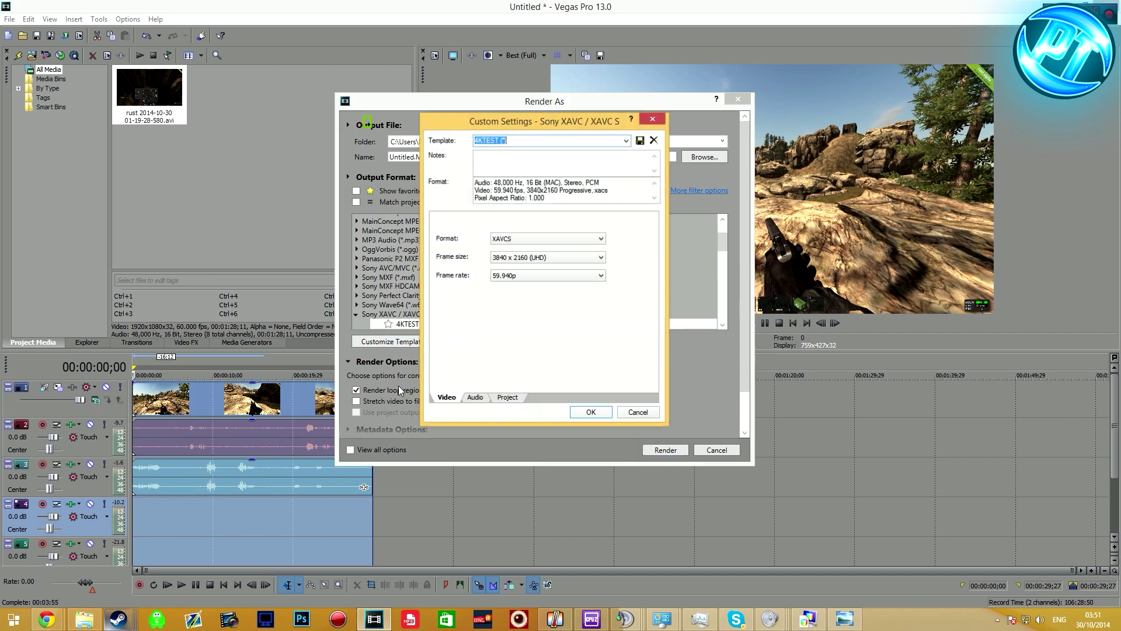
pyautogui.click(518, 276)
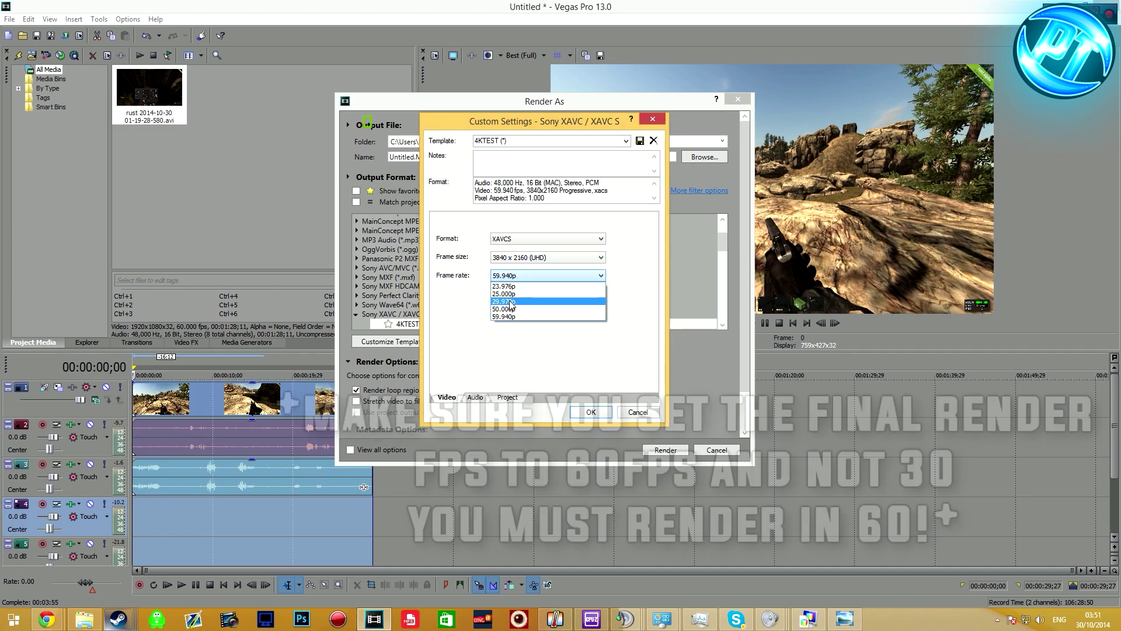
pyautogui.click(513, 301)
pyautogui.click(519, 276)
pyautogui.click(513, 317)
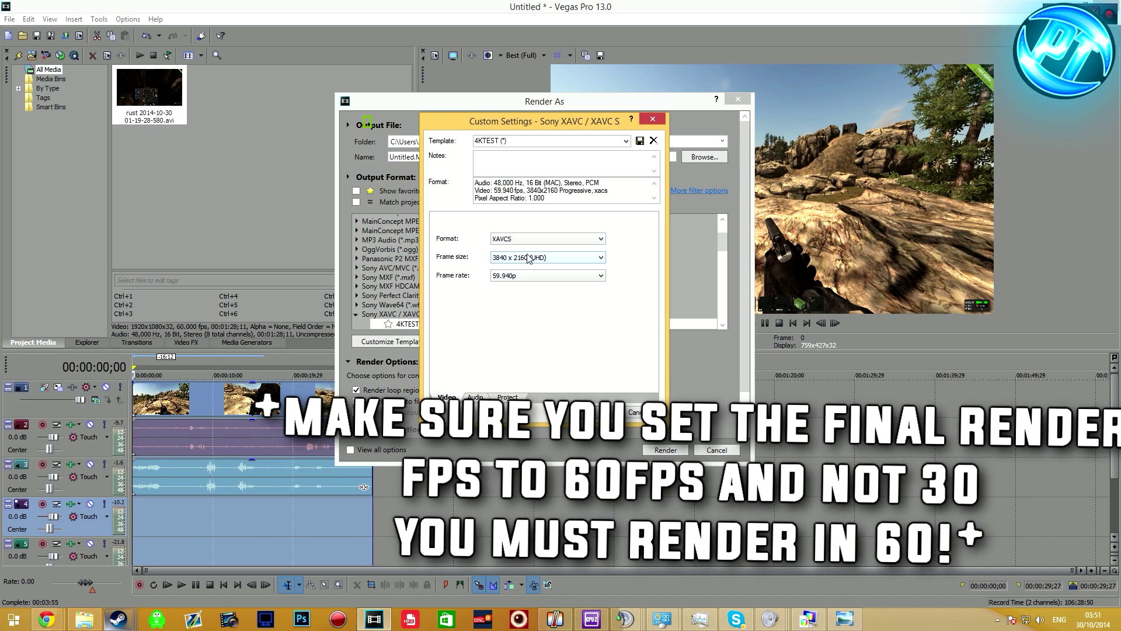
pyautogui.click(531, 257)
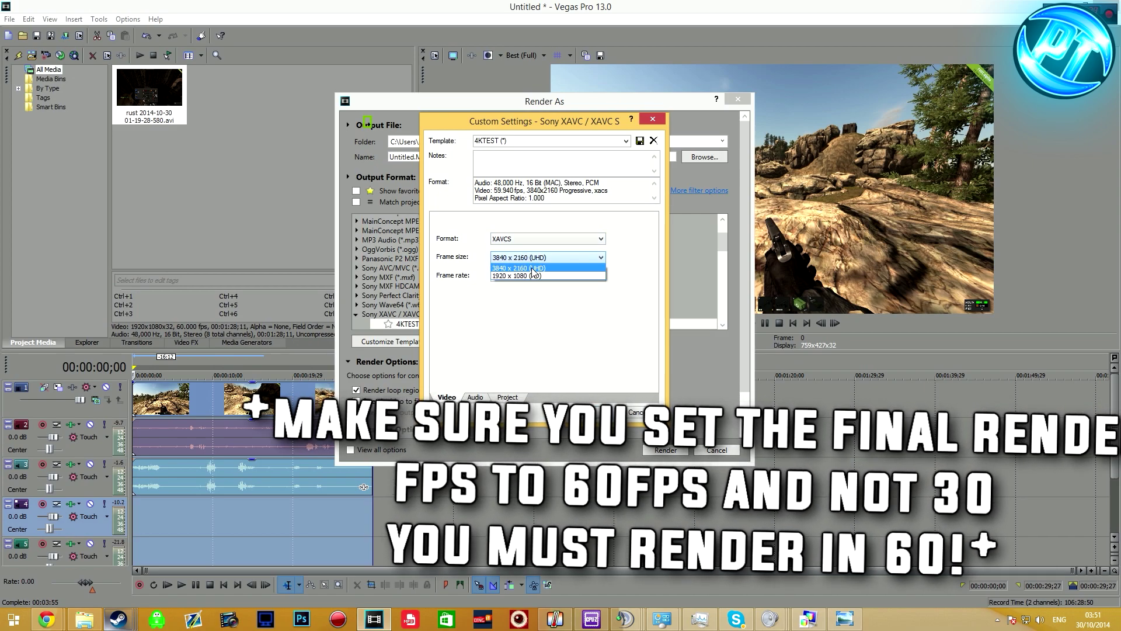
pyautogui.click(526, 268)
# - Review the template's Audio and Project tabs, then close the custom settings
pyautogui.click(475, 397)
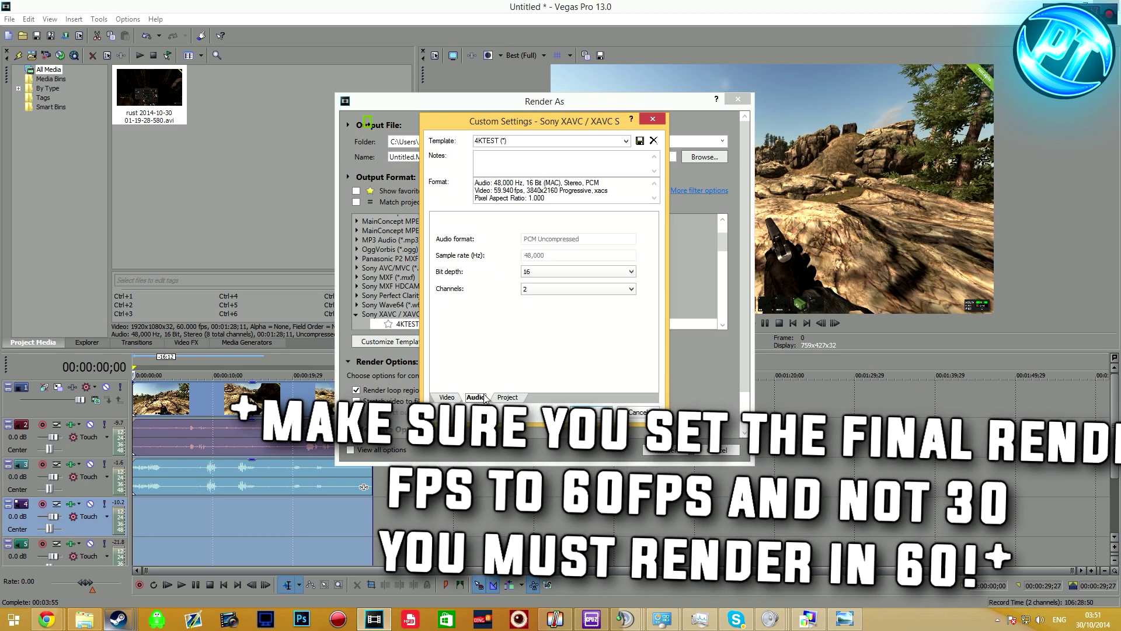
pyautogui.press('Right')
pyautogui.press('Left')
pyautogui.press('Left')
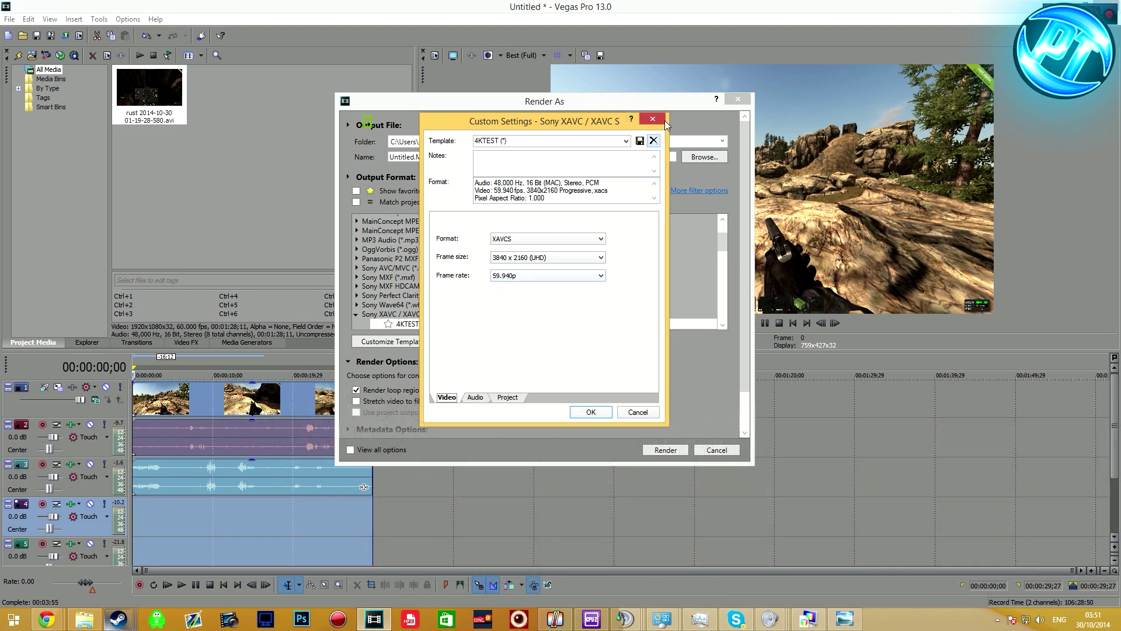
pyautogui.press('Return')
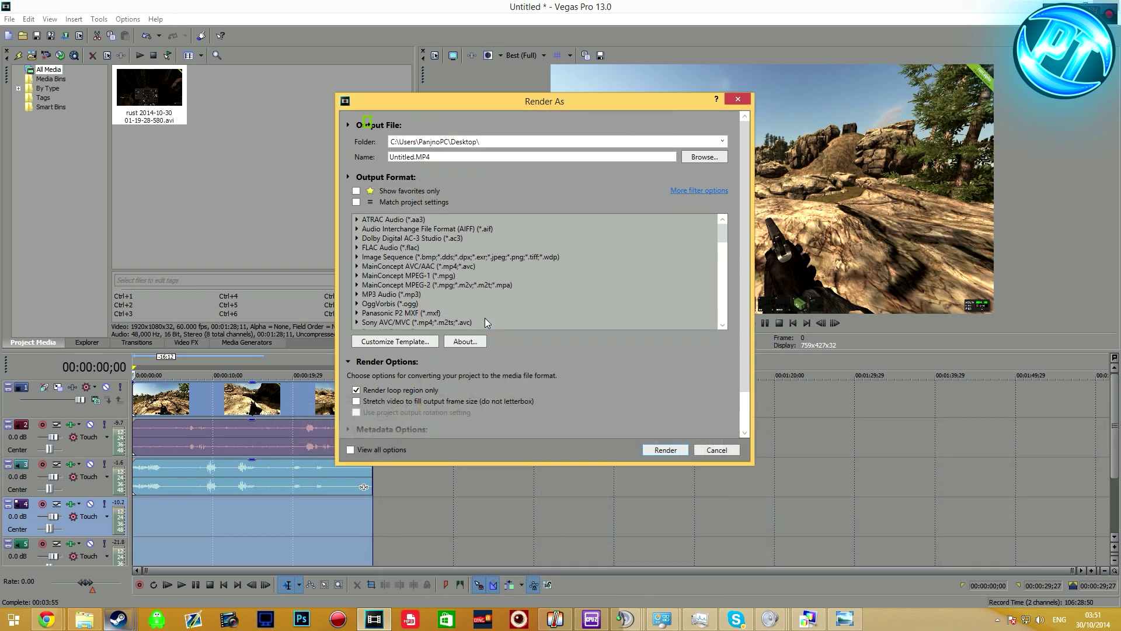
pyautogui.click(371, 266)
# - Customize the MainConcept AVC/AAC 4K template, typing 60 as its frame rate
pyautogui.scroll(-5, 409, 274)
pyautogui.click(395, 341)
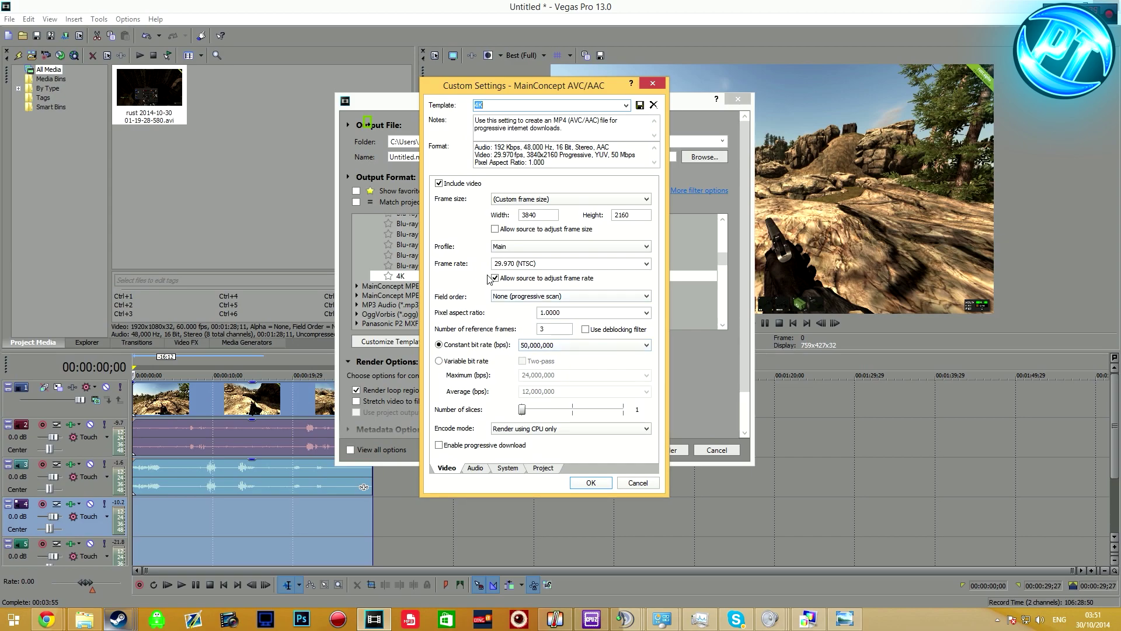
pyautogui.click(603, 264)
pyautogui.click(647, 264)
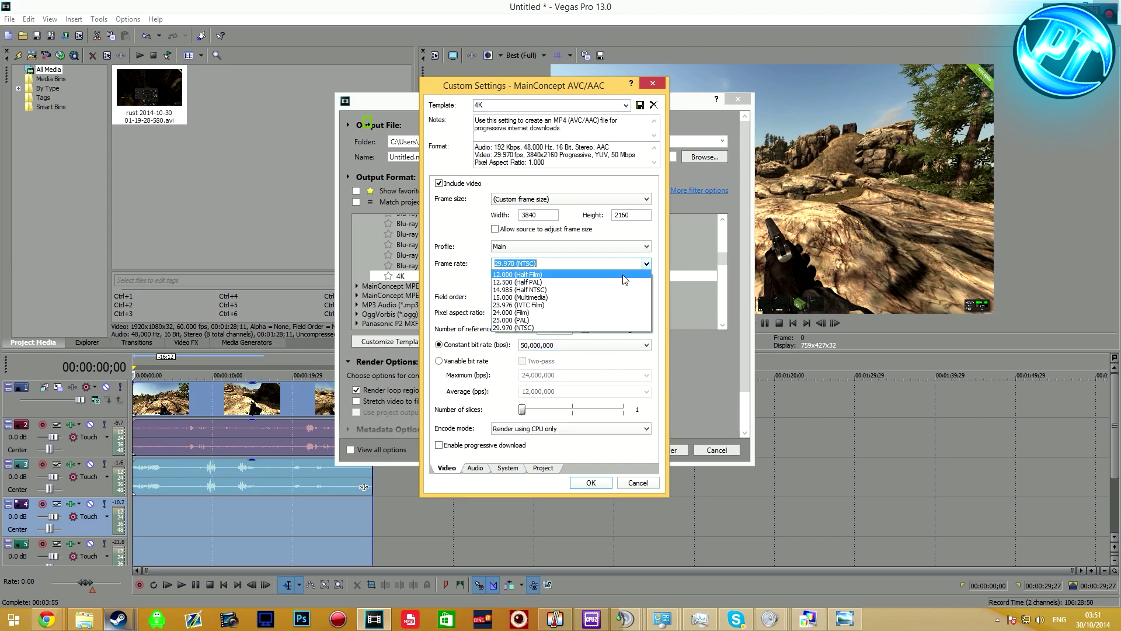
pyautogui.click(524, 325)
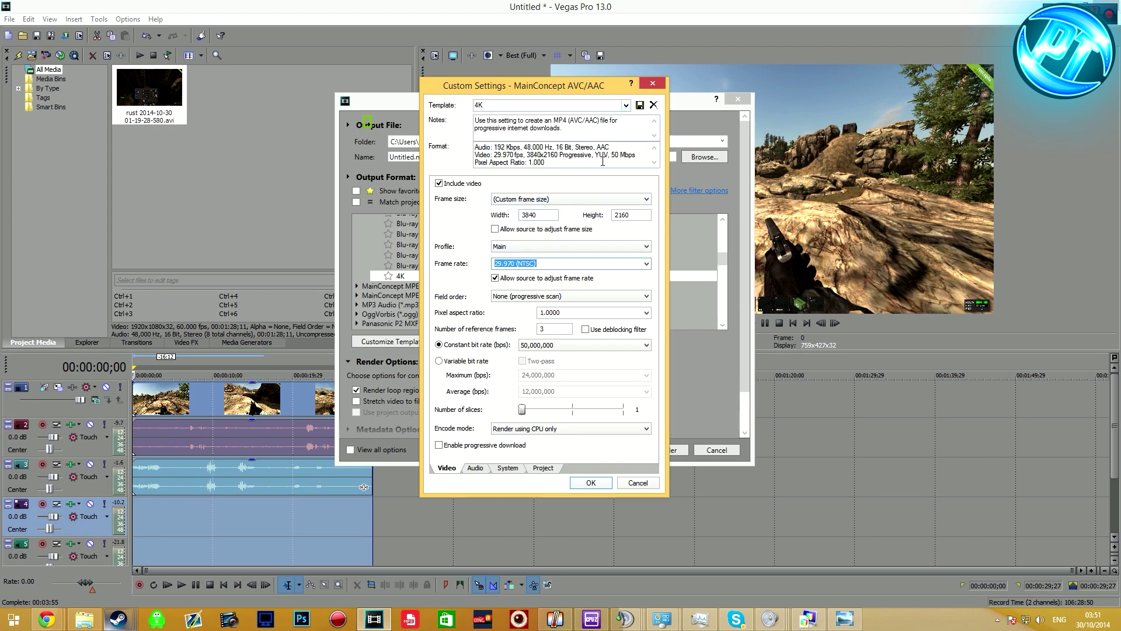
pyautogui.write('60')
pyautogui.click(581, 296)
pyautogui.click(580, 297)
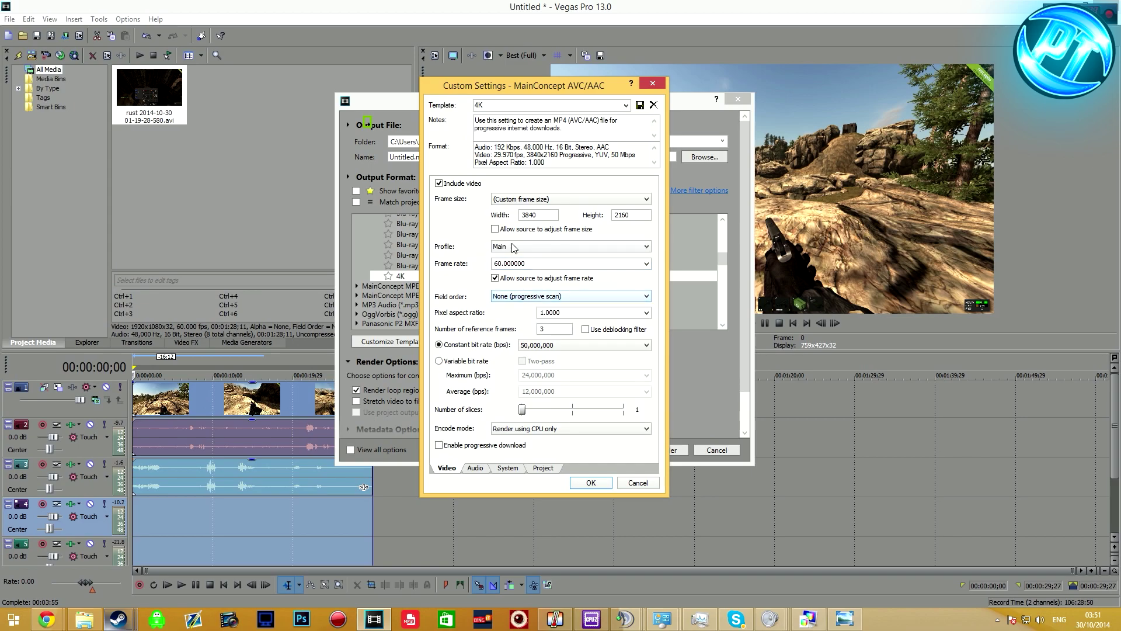
# - Save the 60 fps template, then set the Sony XAVC 4KTEST template to 59.940p
pyautogui.click(591, 483)
pyautogui.scroll(-6, 411, 271)
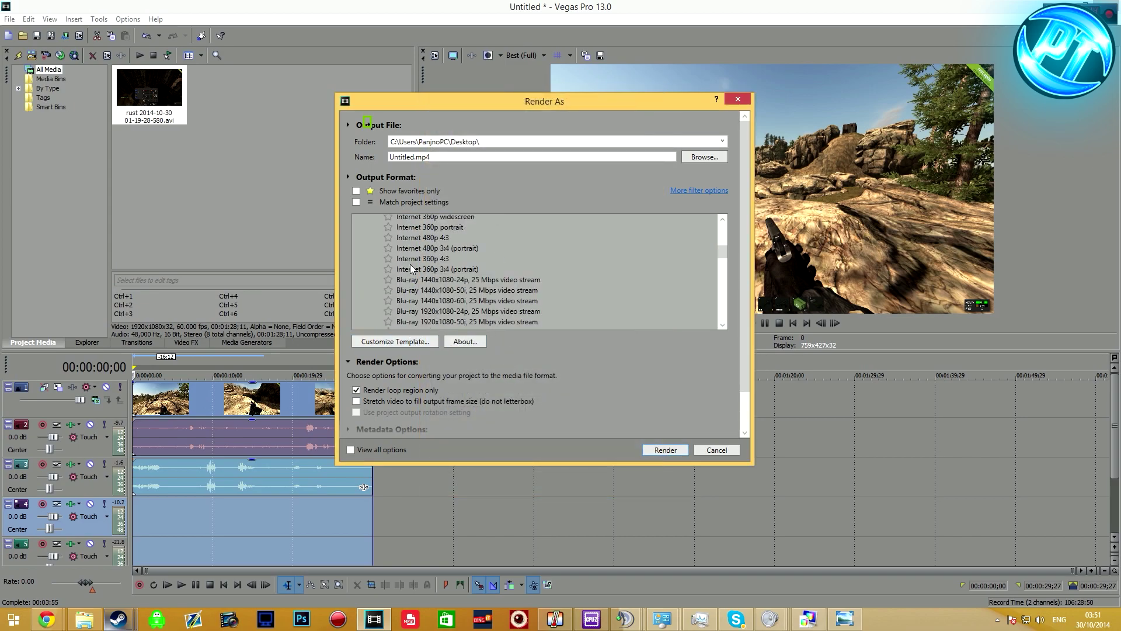
pyautogui.scroll(-2, 367, 290)
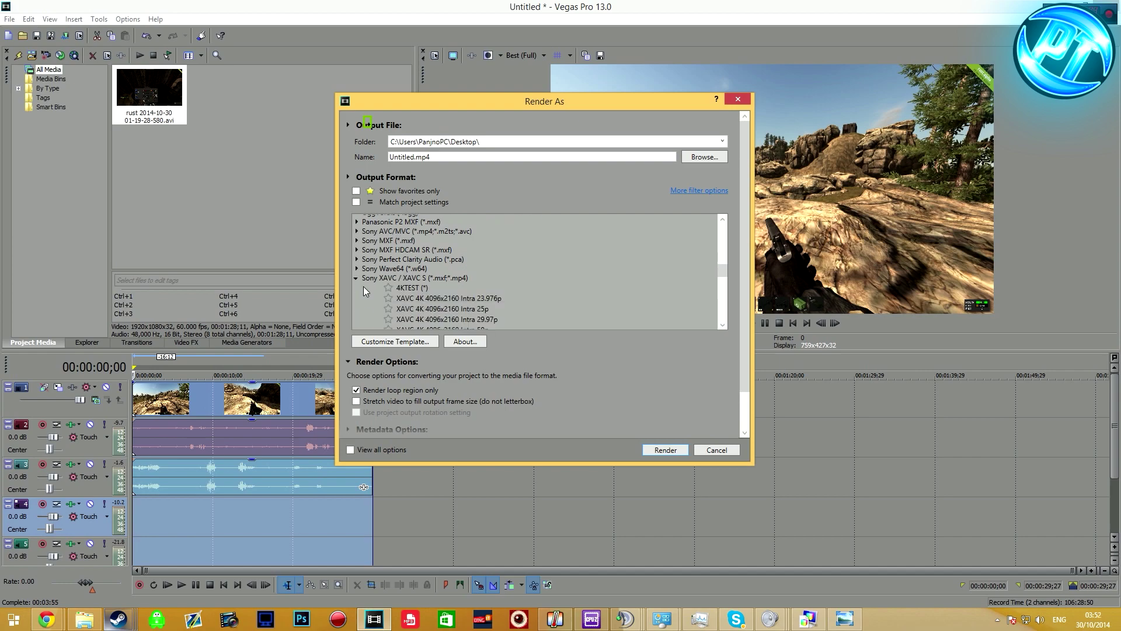
pyautogui.click(417, 279)
pyautogui.scroll(-8, 418, 292)
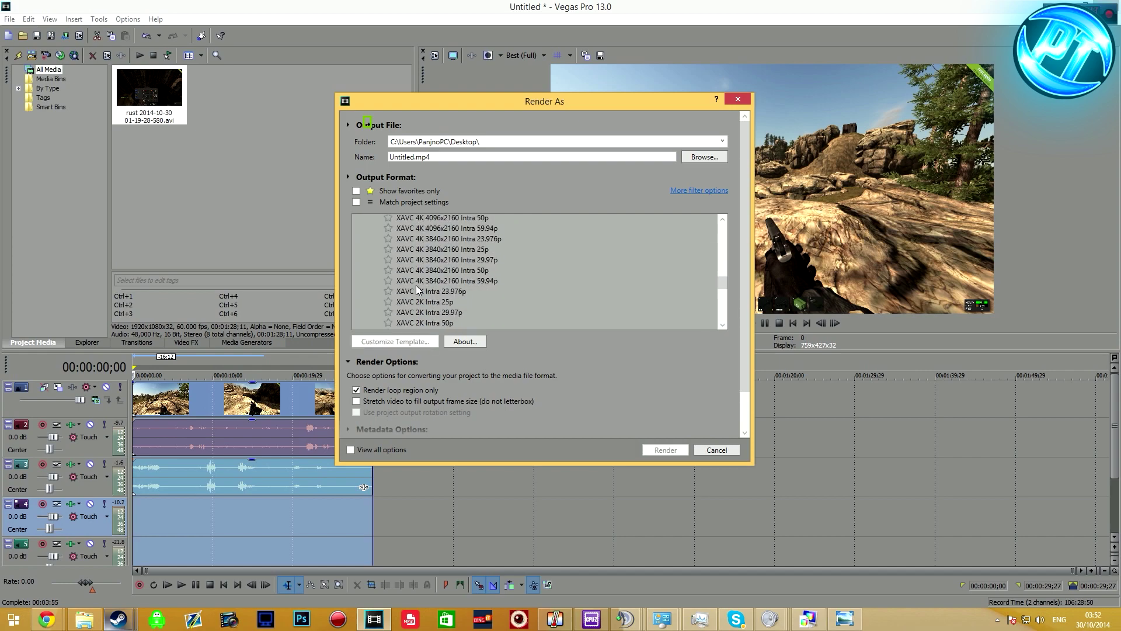
pyautogui.scroll(-2, 417, 296)
pyautogui.click(416, 278)
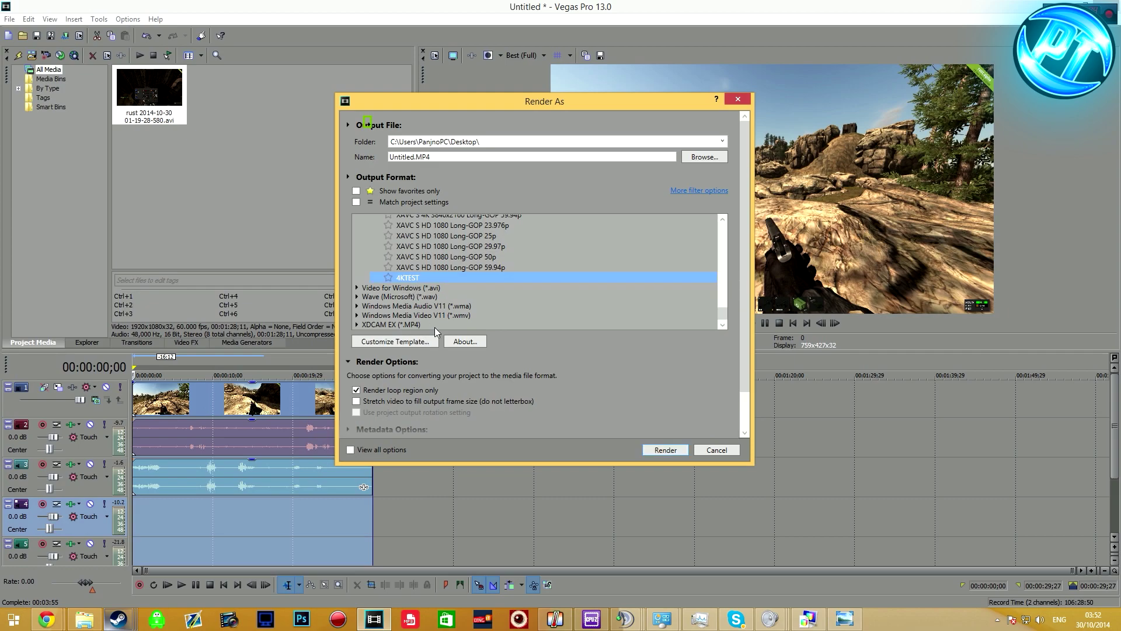
pyautogui.click(428, 344)
pyautogui.click(505, 275)
pyautogui.click(508, 321)
pyautogui.click(586, 412)
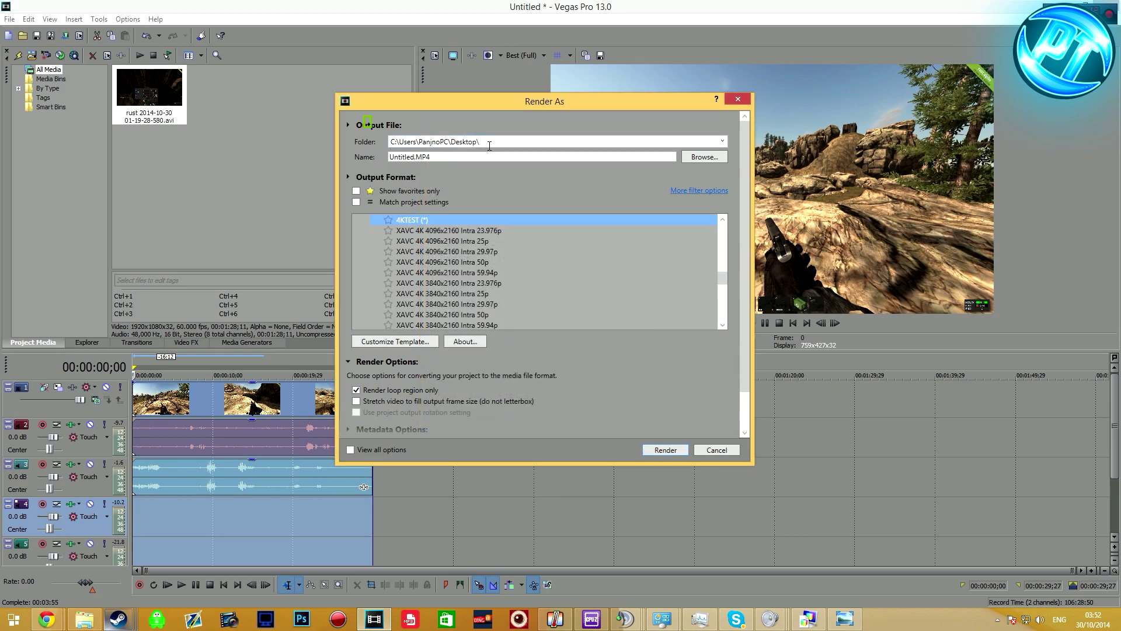
# - Start rendering to Untitled.MP4, cancel the render at 1%, and open File Explorer
pyautogui.click(665, 450)
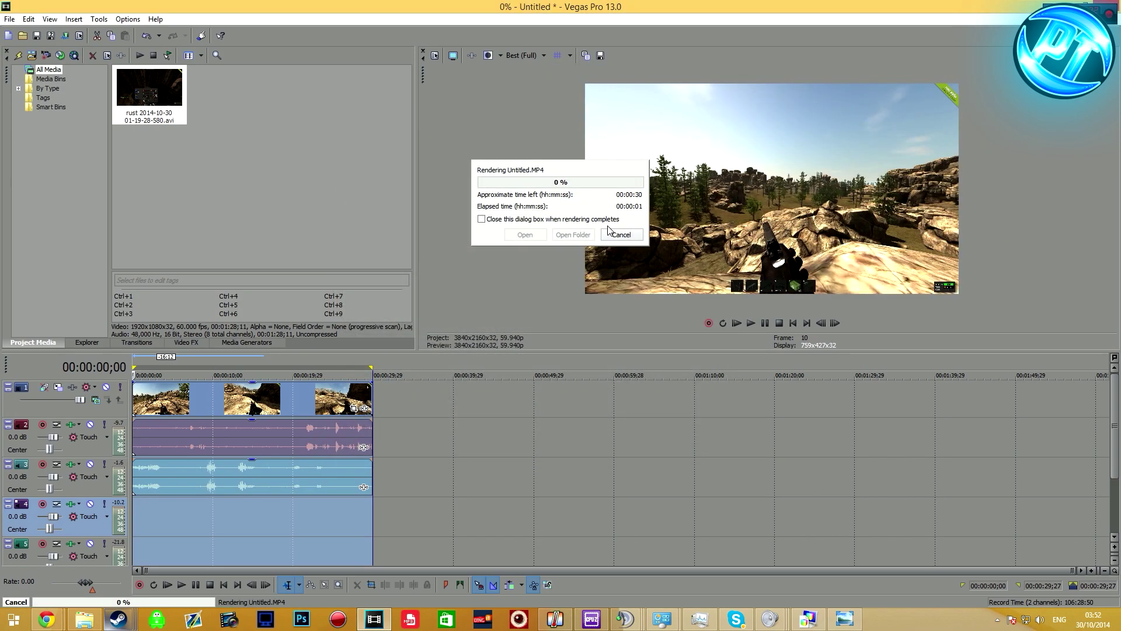
pyautogui.click(620, 235)
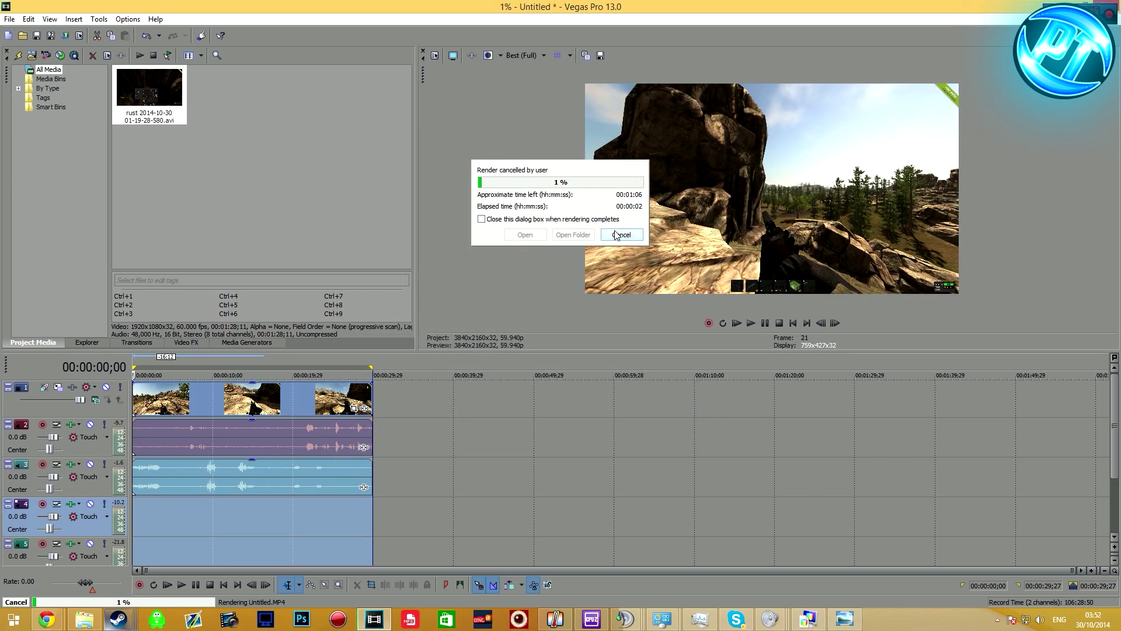
pyautogui.click(84, 619)
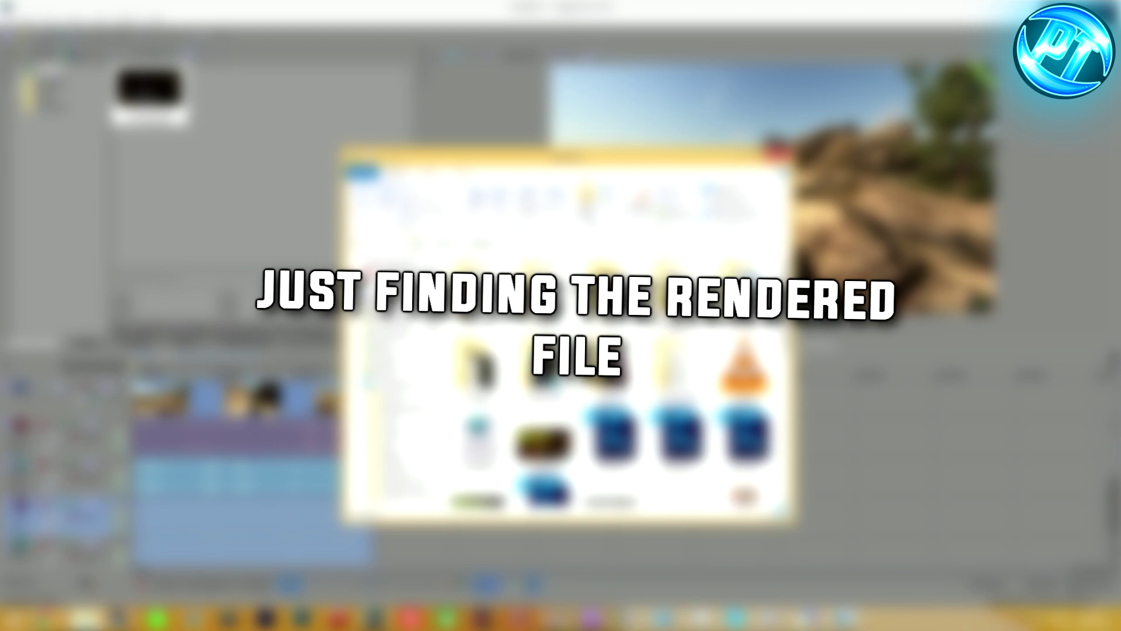
# - Read 3840x2160 at 59 frames/second in 6otest's Properties Details tab, then close it
pyautogui.scroll(-2, 564, 380)
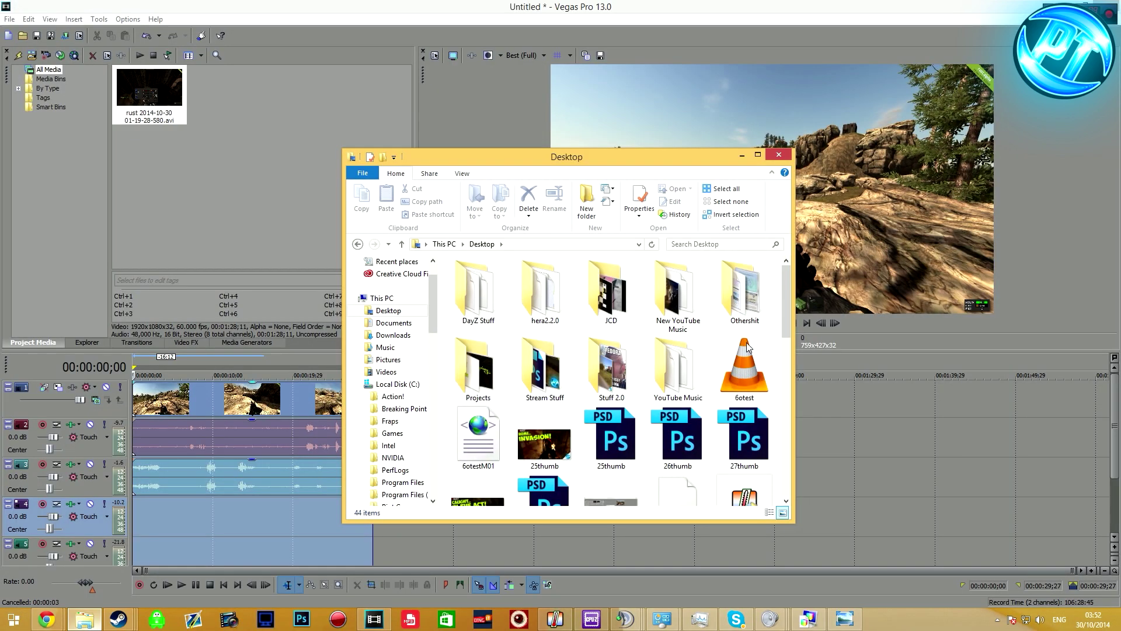
pyautogui.rightClick(750, 381)
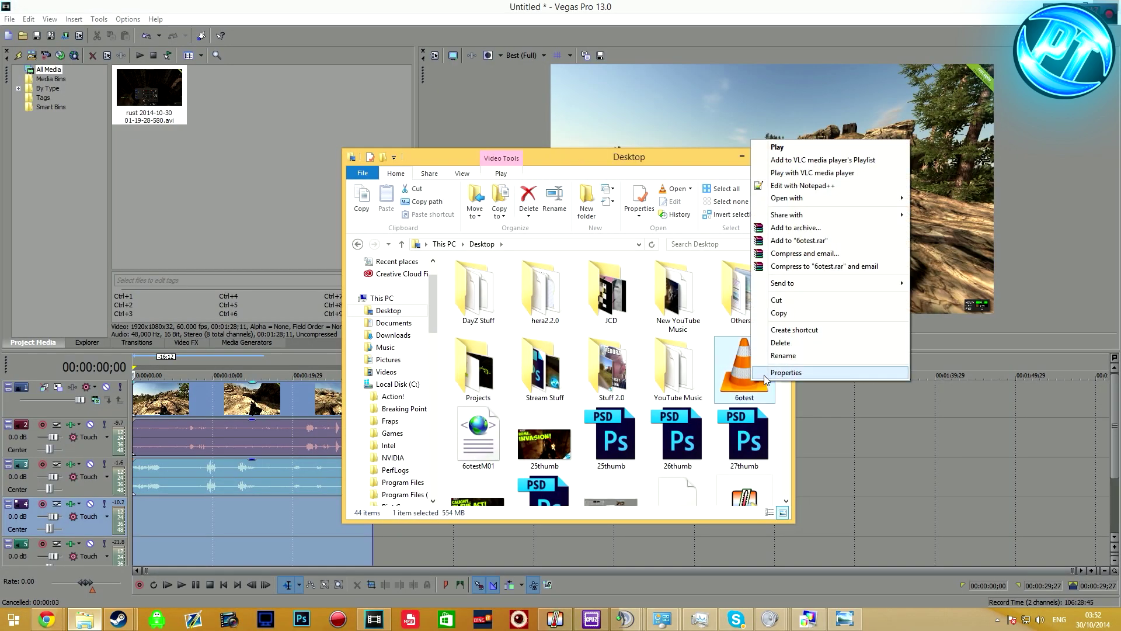
pyautogui.click(764, 373)
pyautogui.moveTo(819, 308); pyautogui.dragTo(497, 182)
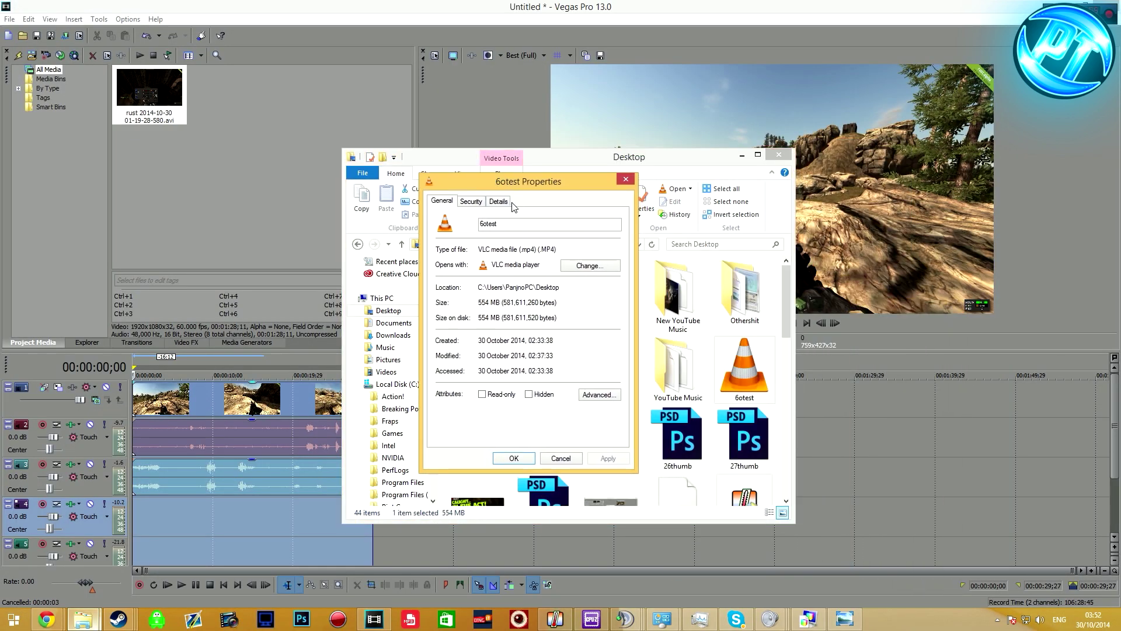
pyautogui.click(502, 202)
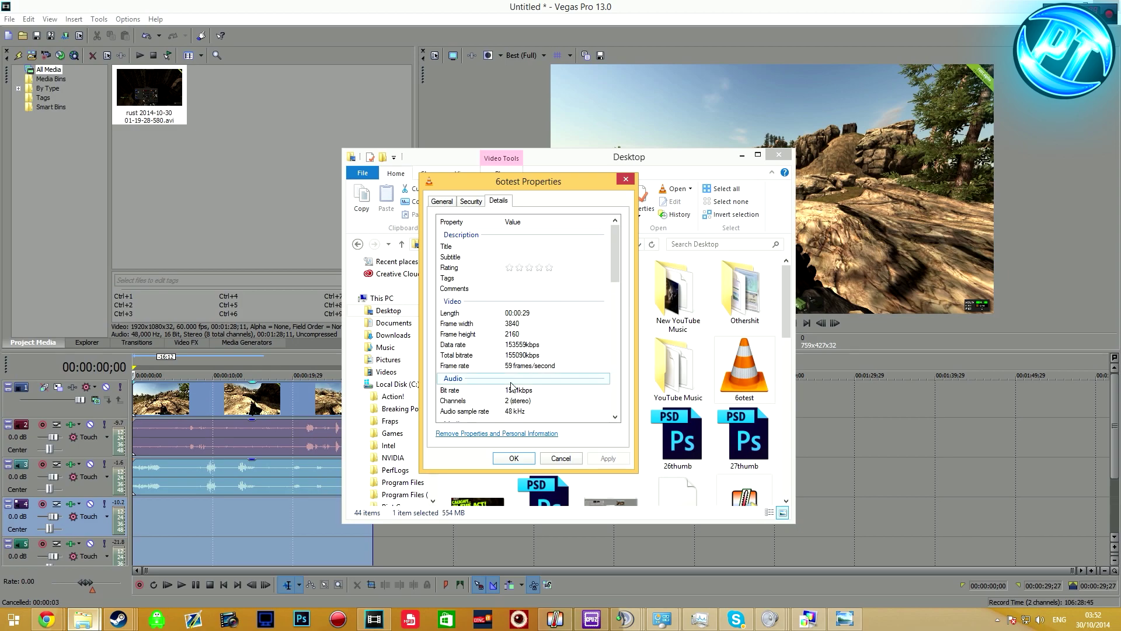
pyautogui.click(625, 178)
pyautogui.click(276, 138)
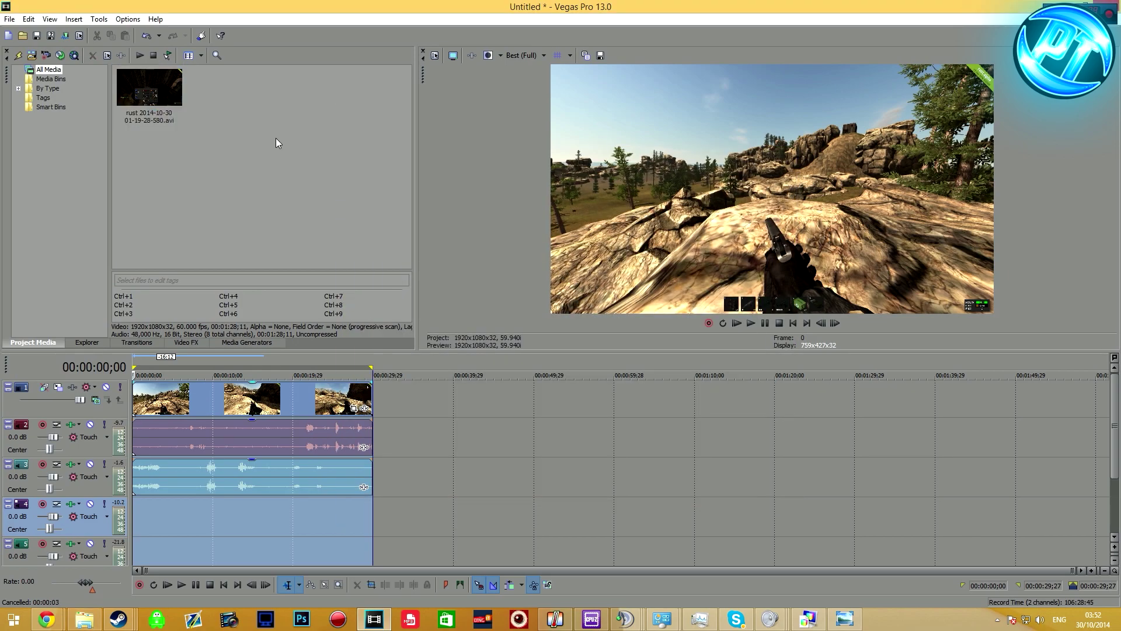
# - Bring Chrome forward on the '1 of 1 uploaded - YouTube' tab and highlight the credits notice
pyautogui.click(46, 619)
pyautogui.click(85, 551)
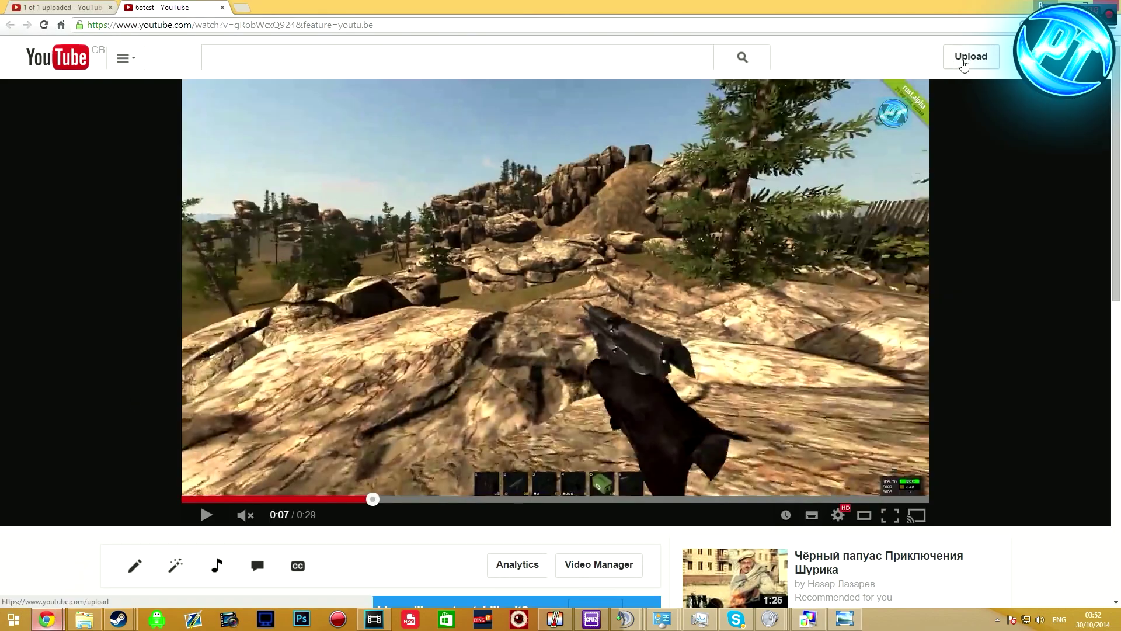
pyautogui.click(55, 8)
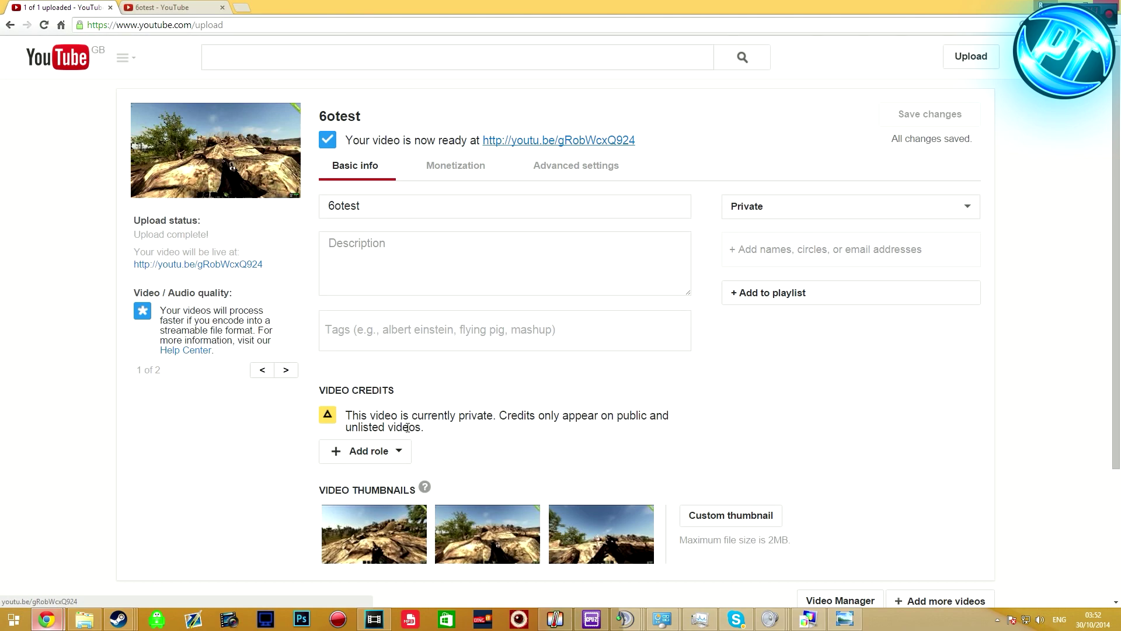
pyautogui.tripleClick(424, 432)
pyautogui.click(445, 445)
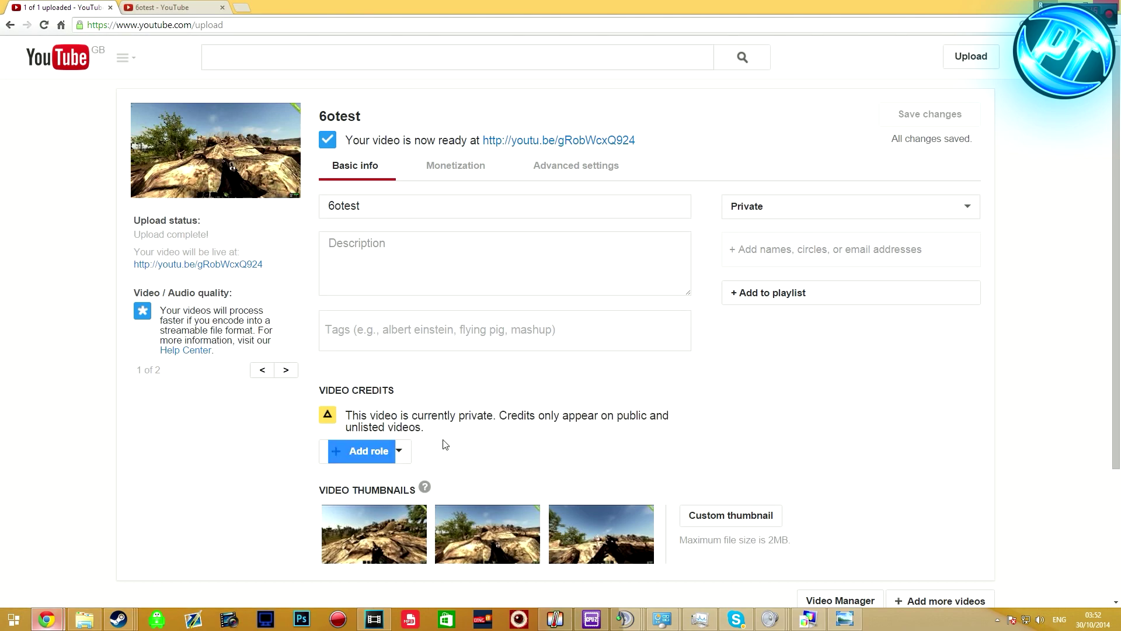
pyautogui.moveTo(357, 419); pyautogui.dragTo(457, 441)
pyautogui.click(418, 423)
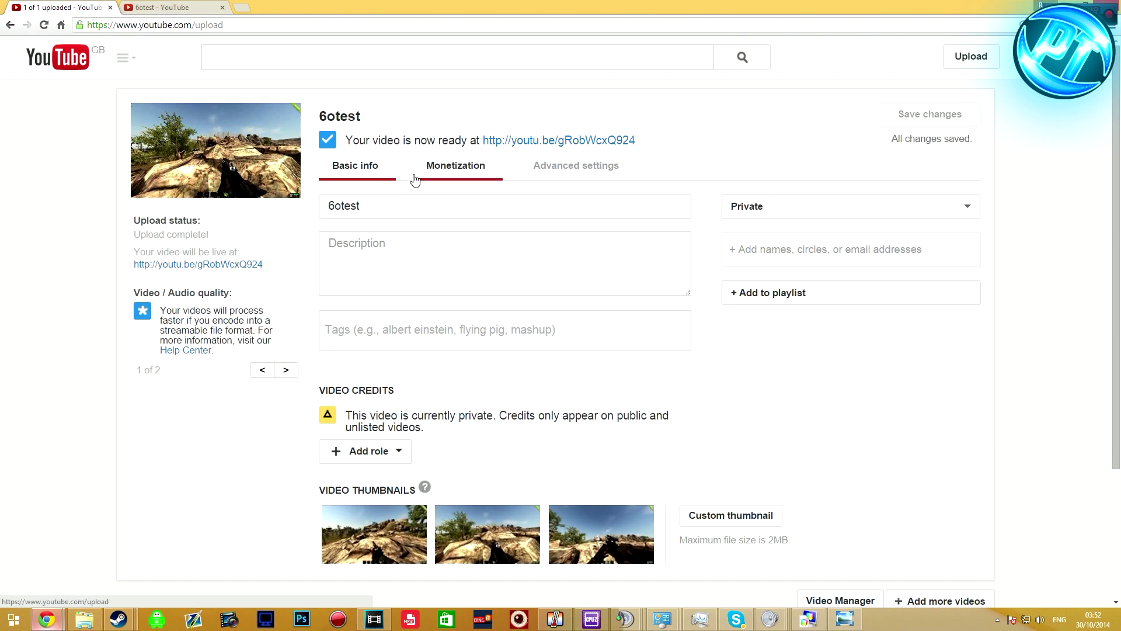
# - Open the youtu.be link and play 6otest at 2160p 4K quality
pyautogui.click(515, 143)
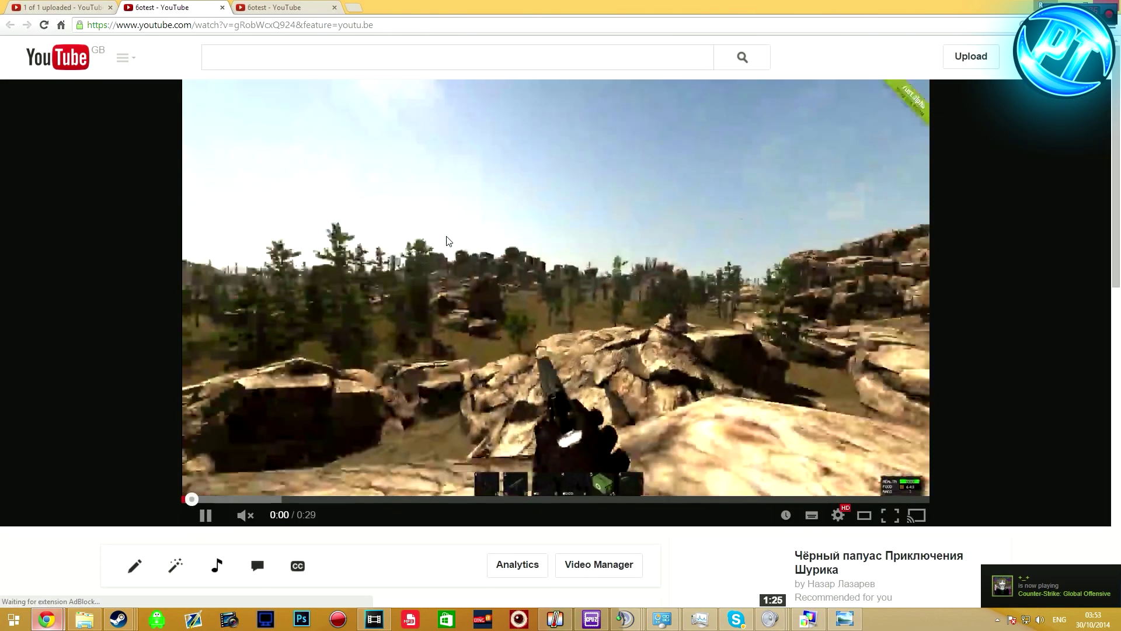
pyautogui.click(448, 240)
pyautogui.click(837, 514)
pyautogui.click(814, 475)
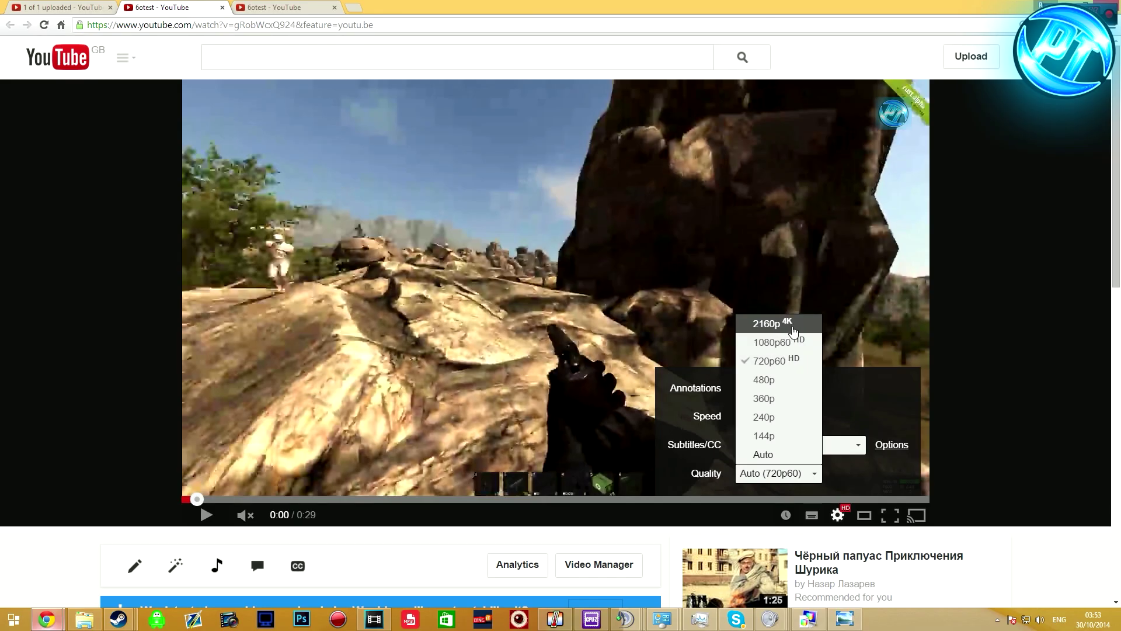
pyautogui.click(206, 514)
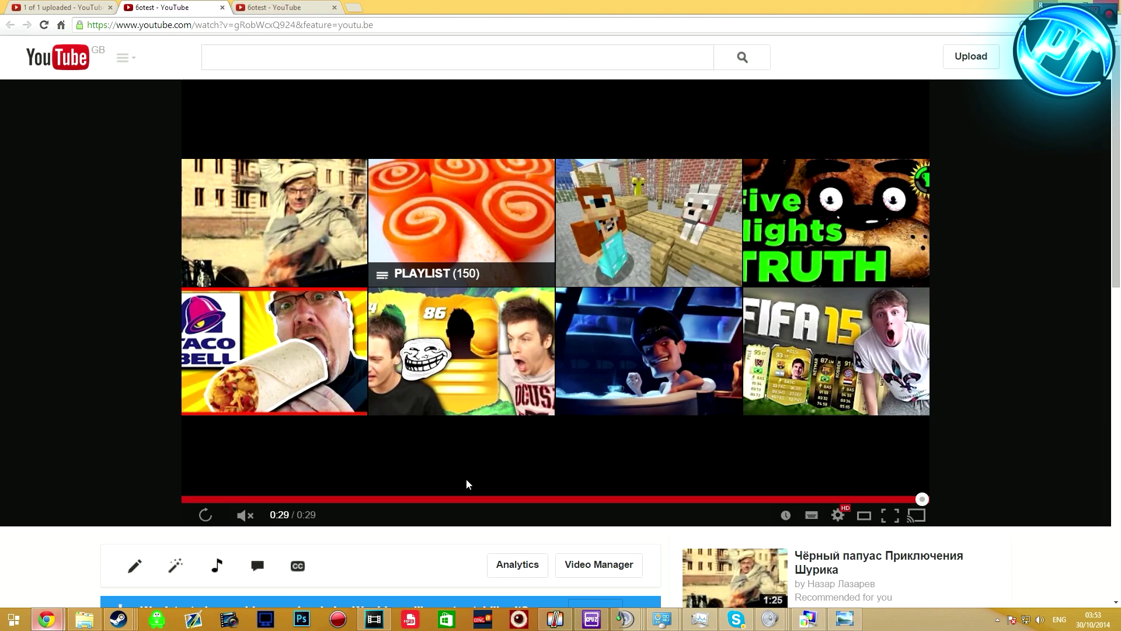
# - After the 6otest video finishes at 0:29, scroll down to show its title, upload date and category
pyautogui.scroll(-5, 109, 335)
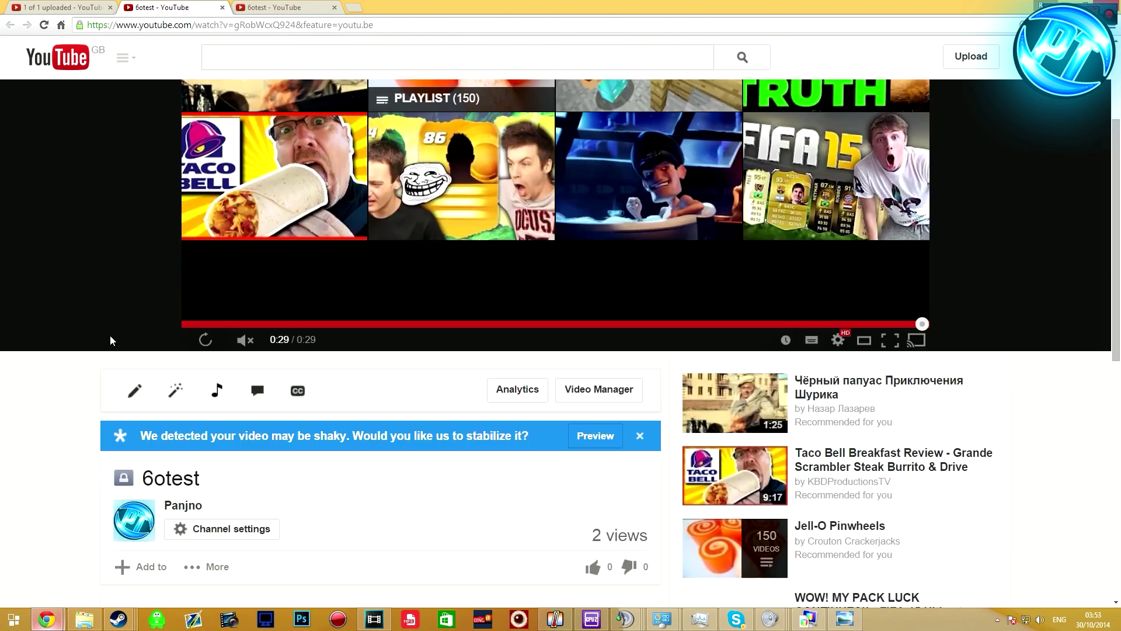